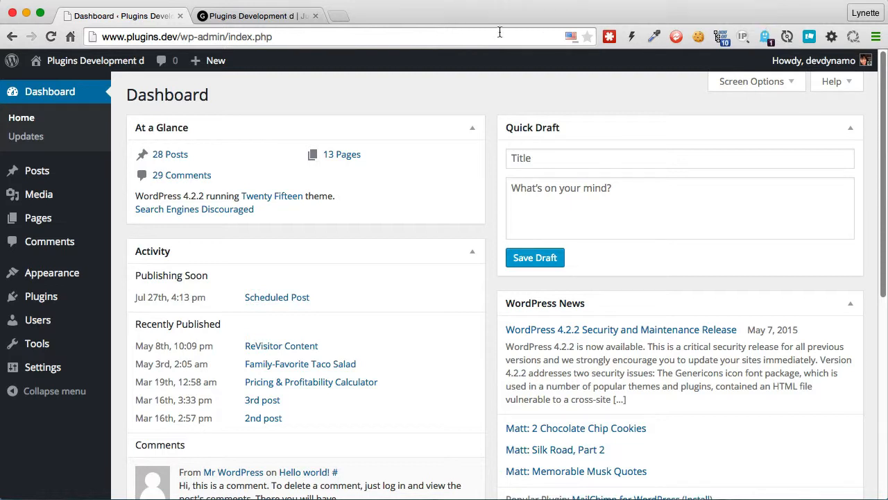
- Open the ReVisitor Content plugin's settings page
mouse_move(90, 360)
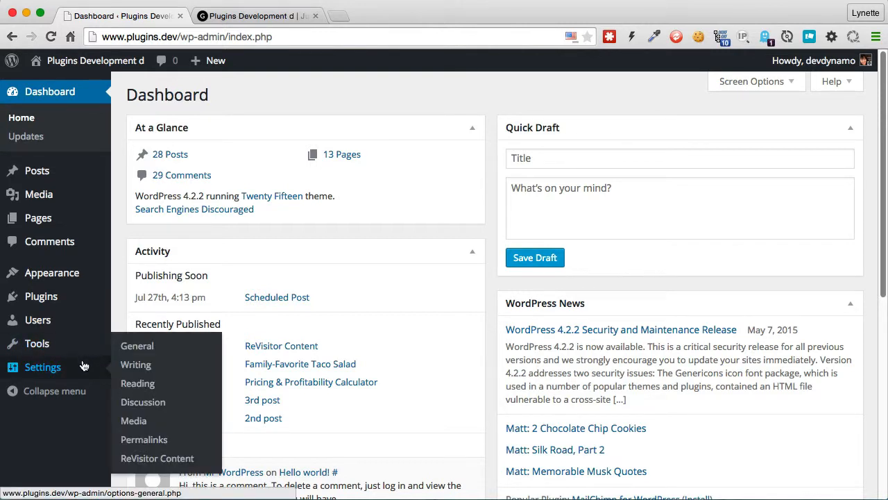
left_click(148, 459)
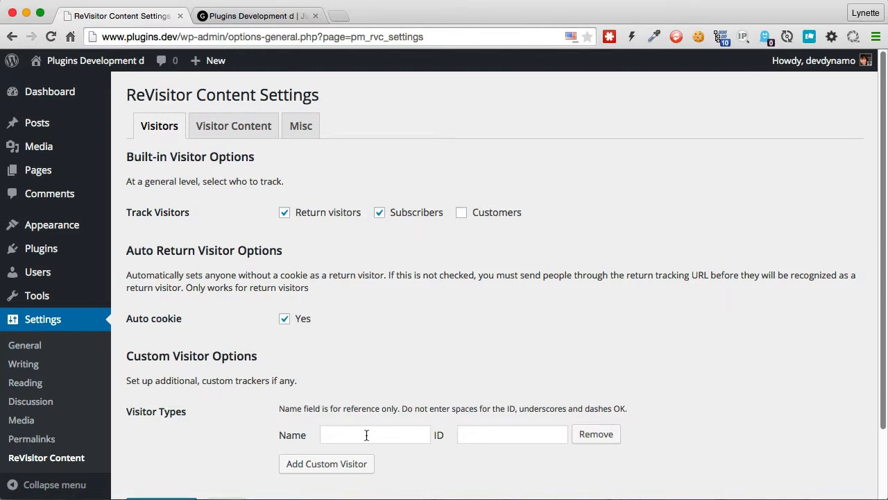
- Toggle tracking of return visitors and subscribers off and back on, and re-enable Auto cookie
double_click(330, 220)
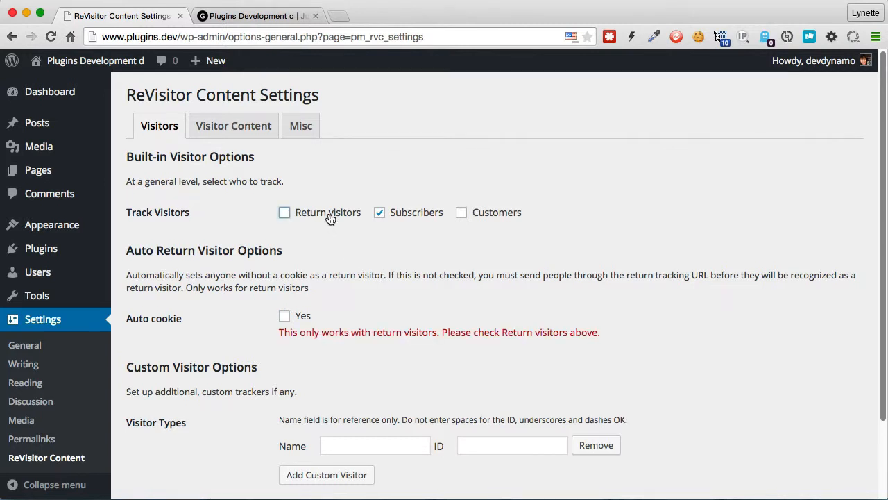
left_click(407, 219)
left_click(407, 219)
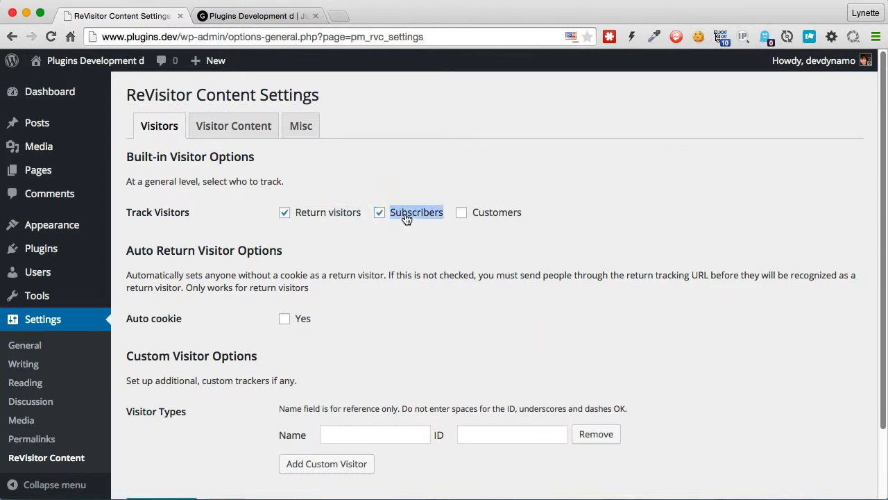
double_click(394, 219)
left_click(394, 218)
left_click(300, 324)
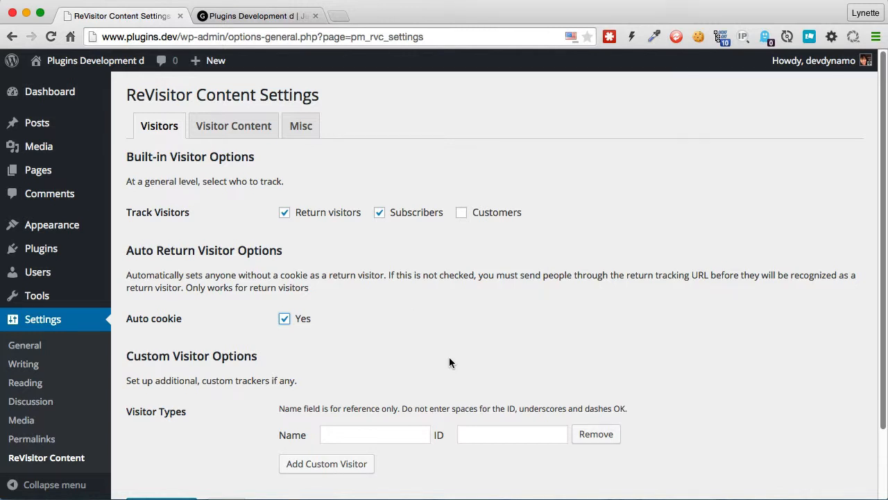
- Define a custom visitor type with the name Abc Newsletter and the ID abc_newsletter
left_click(343, 433)
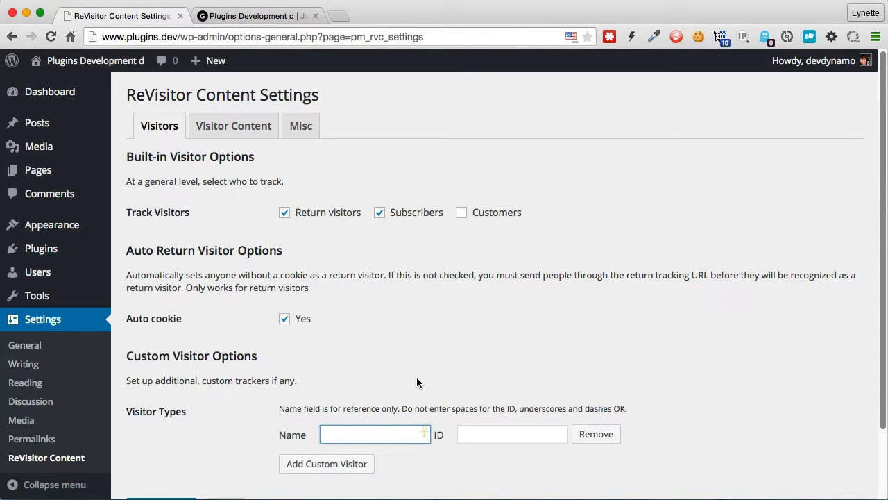
type("Abc Newsletter")
key("Tab")
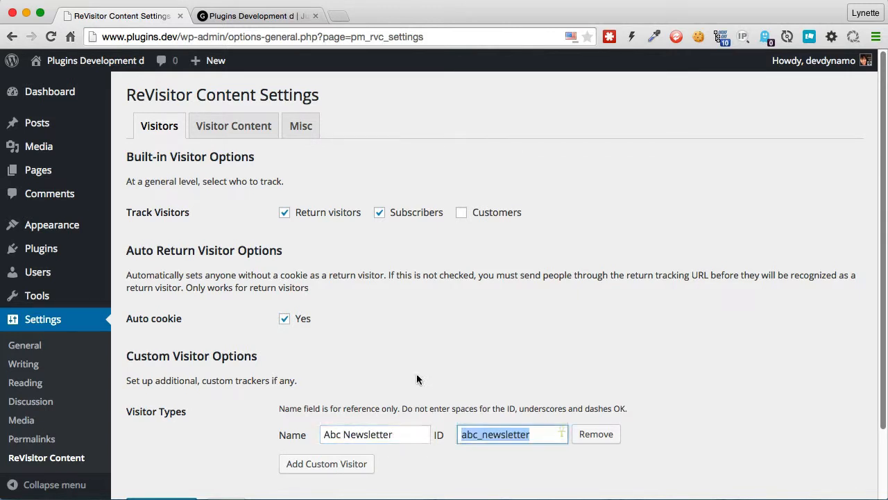
left_click(388, 431)
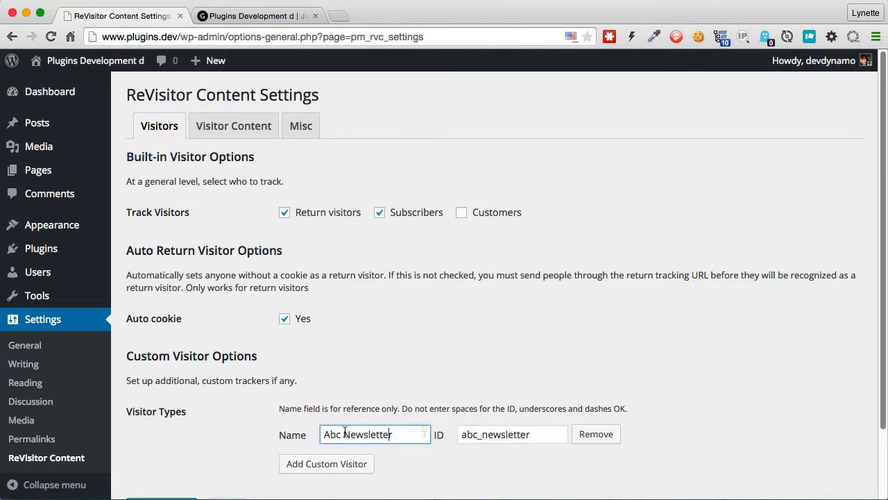
left_click(482, 434)
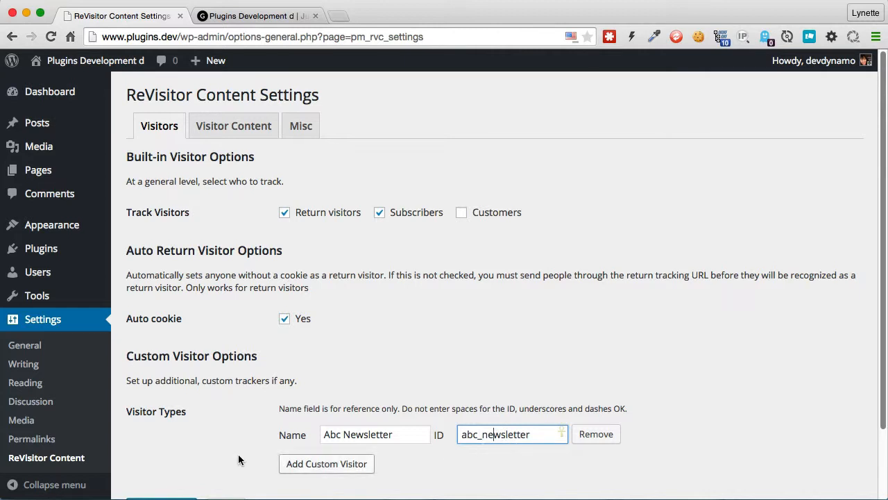
- Add a second, empty custom visitor row, remove it again, and save the visitor settings
scroll(209, 441, "down", 1)
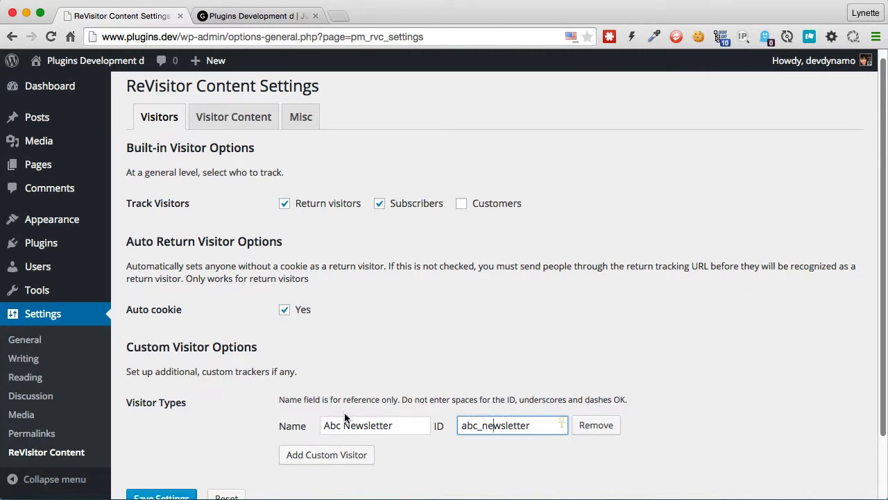
left_click(357, 454)
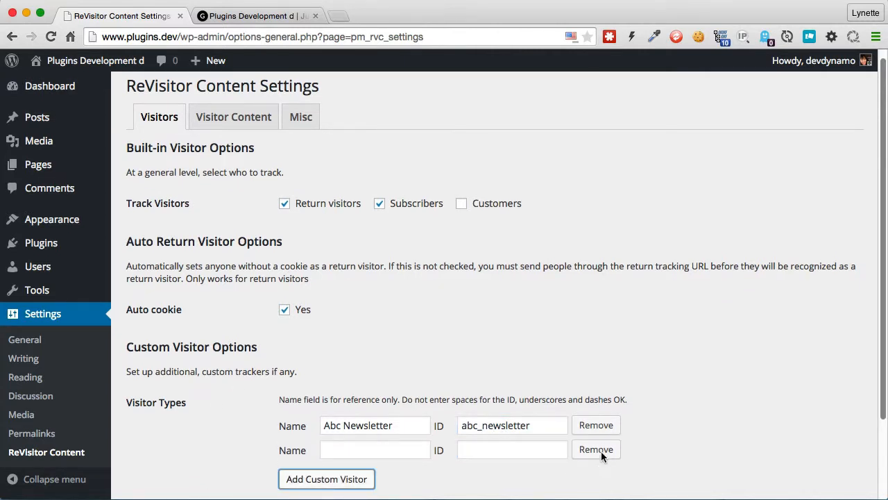
left_click(601, 451)
scroll(187, 423, "down", 5)
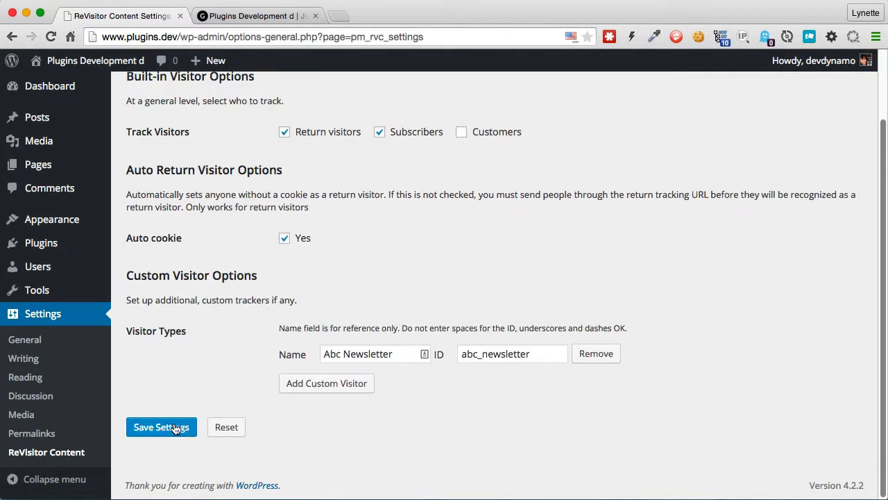
left_click(175, 428)
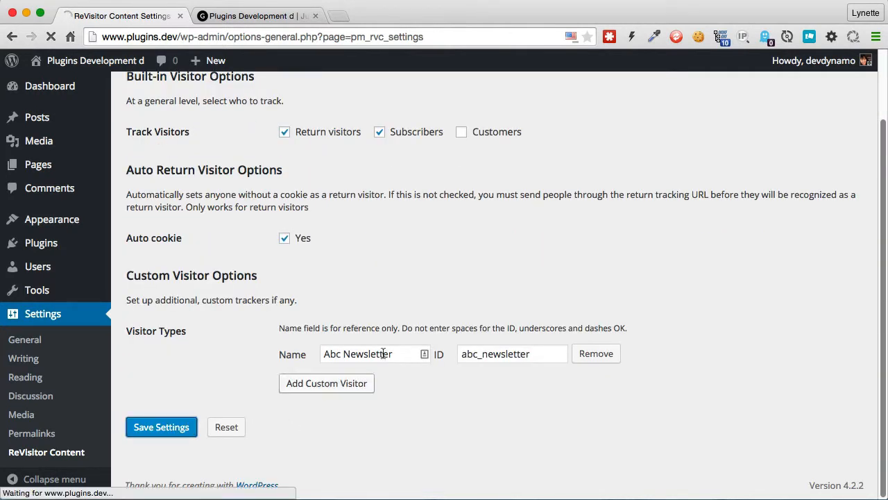
- Open the Visitor Content settings and select the text of the default content snippet
left_click(220, 165)
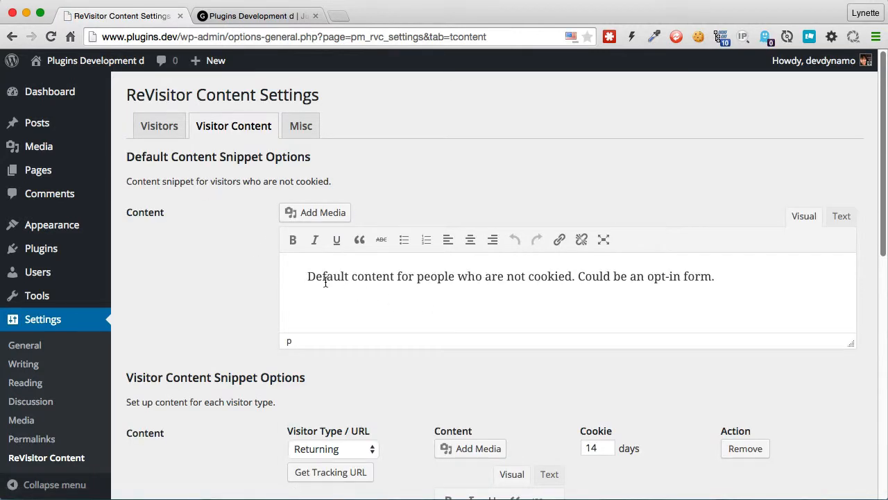
left_click_drag(306, 274, 768, 280)
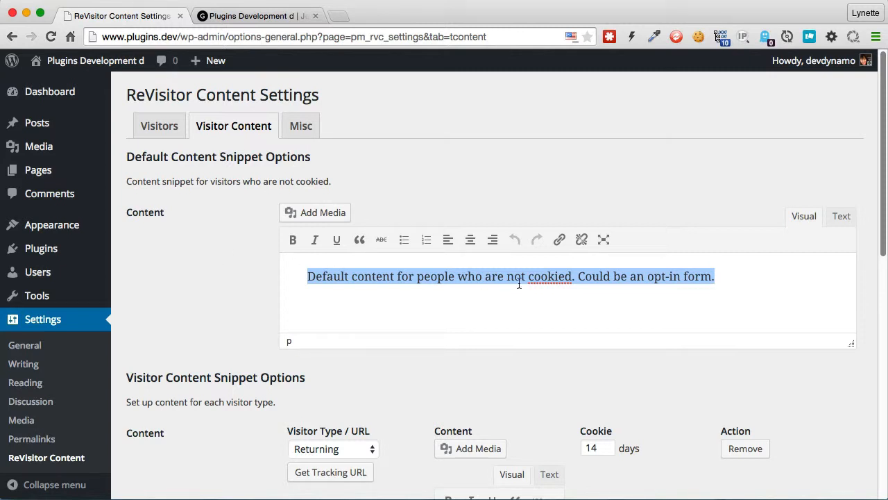
- Examine the Returning visitor's entry: its available visitor types, content text and cookie duration
scroll(369, 333, "down", 2)
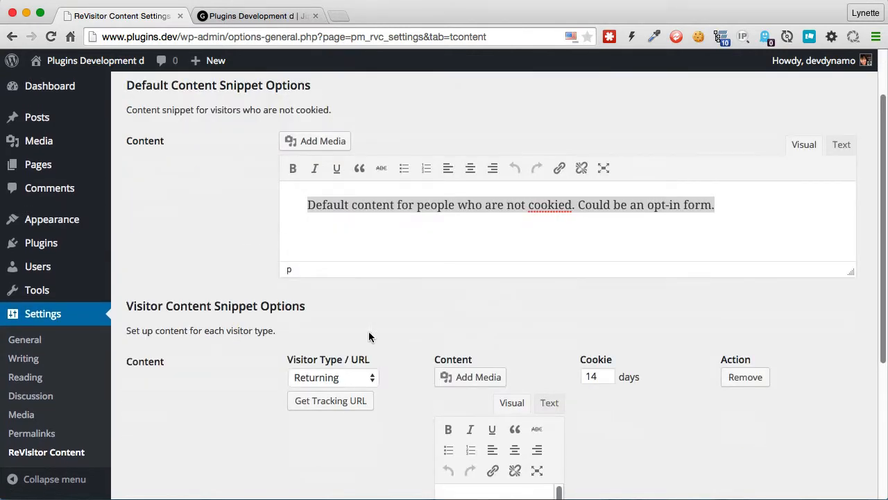
left_click(329, 379)
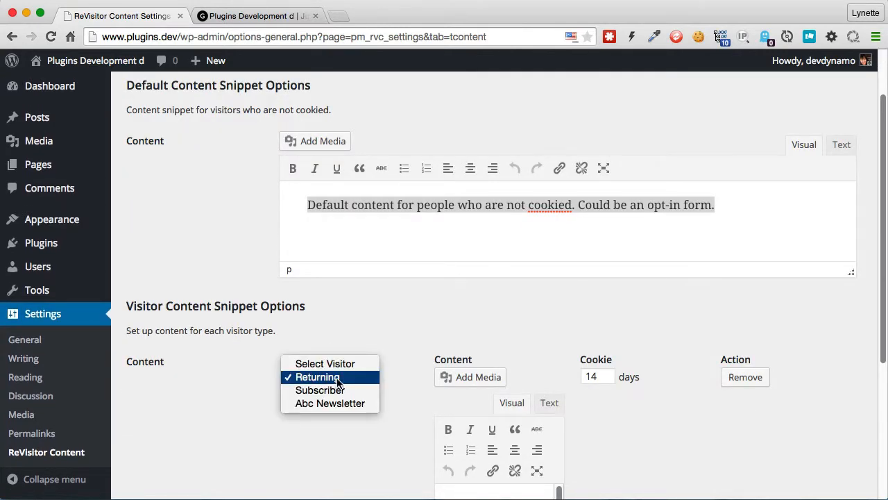
left_click(339, 379)
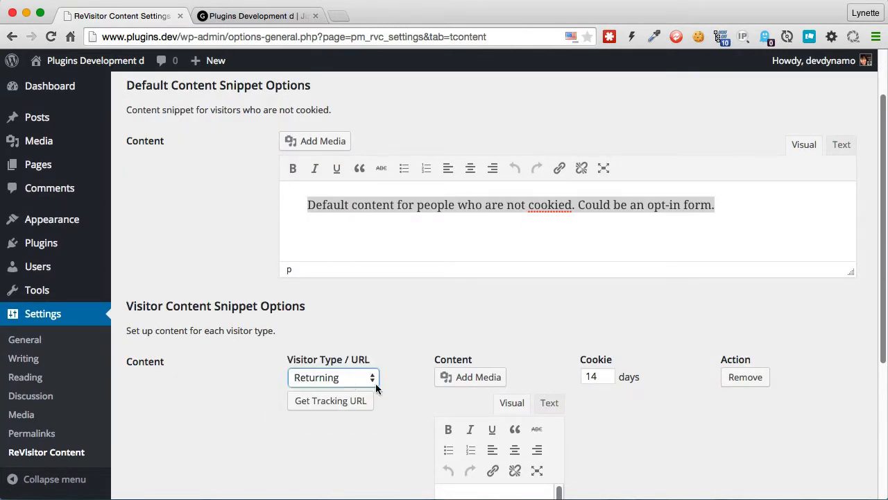
scroll(448, 340, "down", 5)
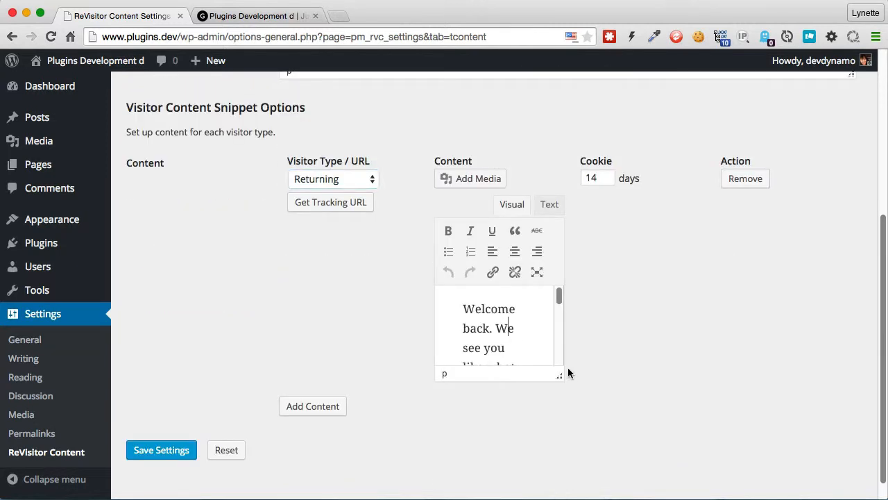
left_click_drag(558, 377, 642, 486)
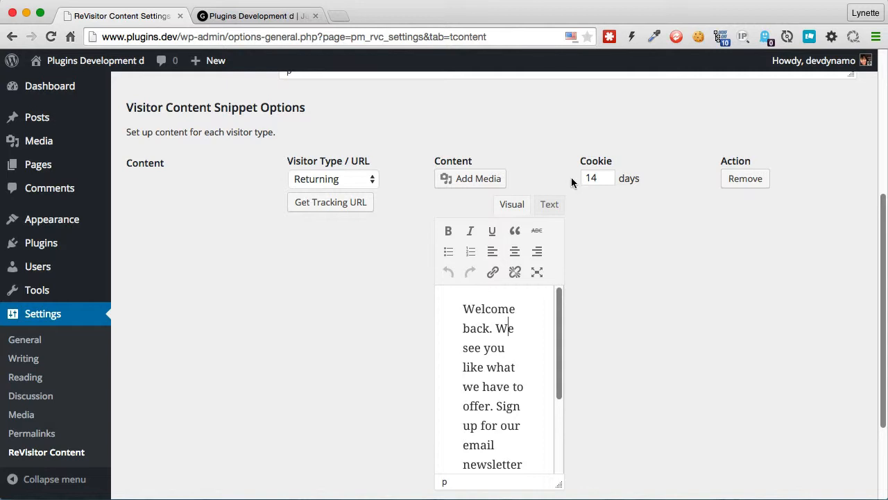
left_click(601, 179)
scroll(397, 257, "down", 3)
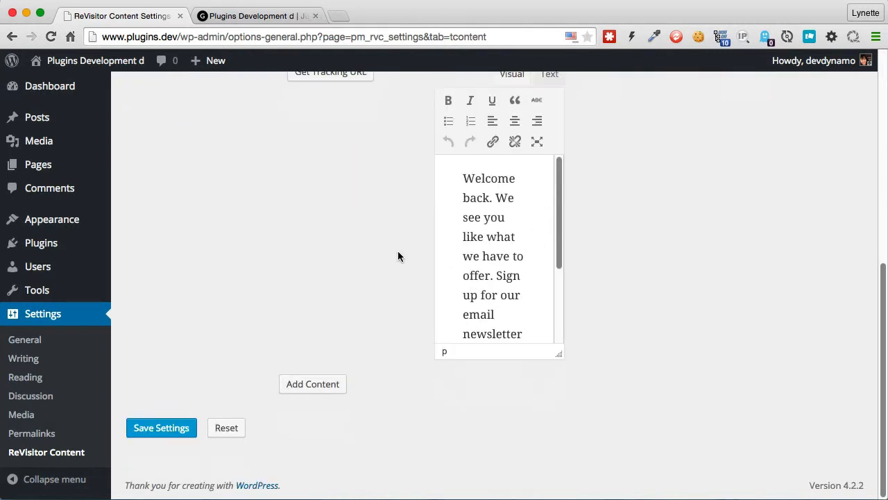
- Add another visitor content entry and assign it to the Subscriber visitor type
left_click(332, 386)
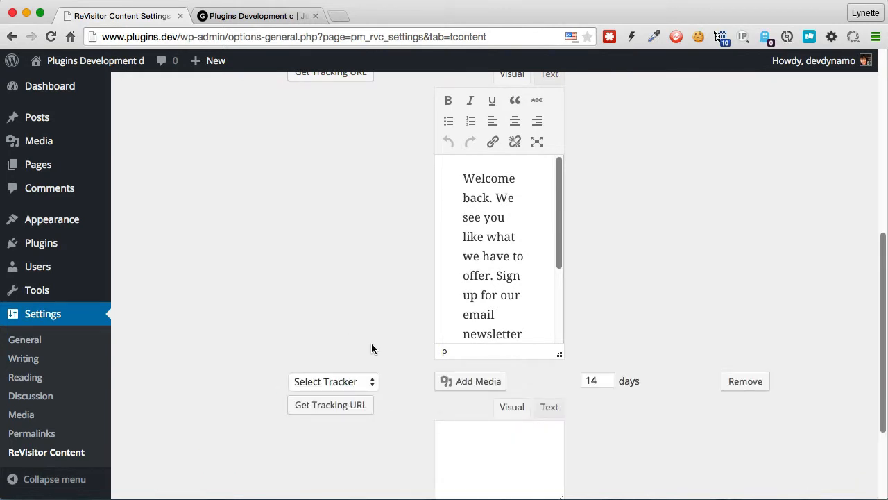
left_click(354, 381)
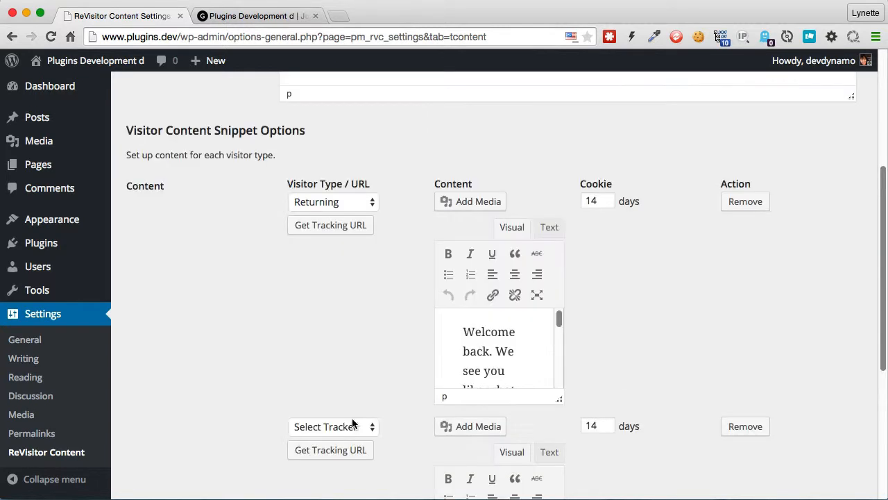
left_click(354, 426)
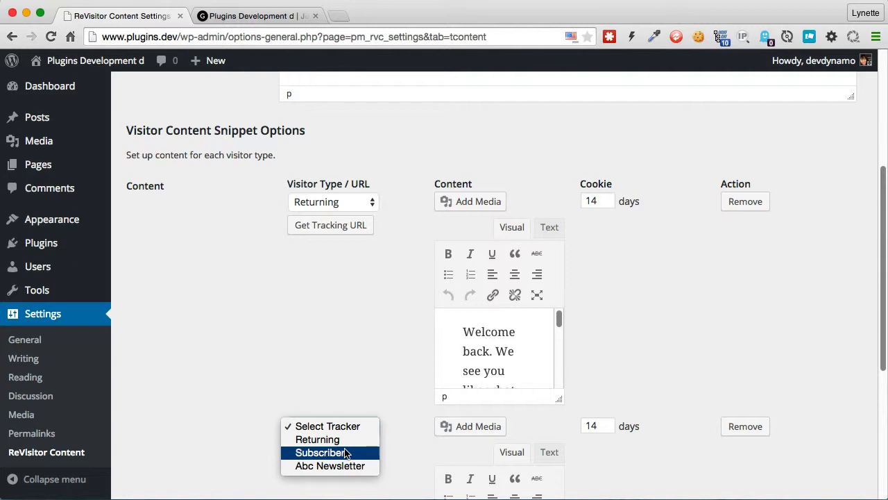
left_click(346, 452)
- Enter Subscriber content "Did you know as a subscriber to our newsletter, you enjoy 20% off subscriber only coupon? Use Coupon code: REVISITOR or click to start saving."
scroll(738, 347, "down", 5)
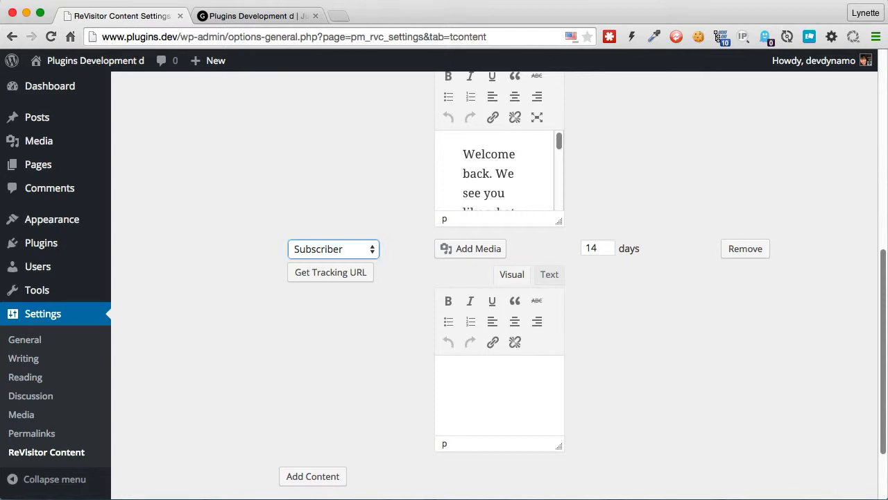
left_click(501, 411)
type("Did you know as a subscriber to our newsletter, you enjoy 20% off subscriber only coupon? Use Coupon code: REVISITOR or click to start saving.")
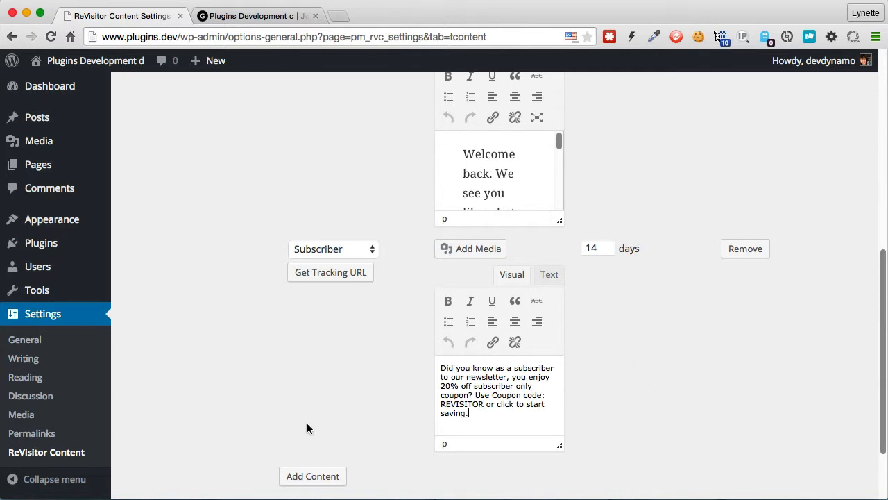
- Add an Abc Newsletter snippet "ABC Newsletter subscribers. Did you know you now have access to this free resource? 24 hours only." and save the settings
scroll(307, 424, "down", 3)
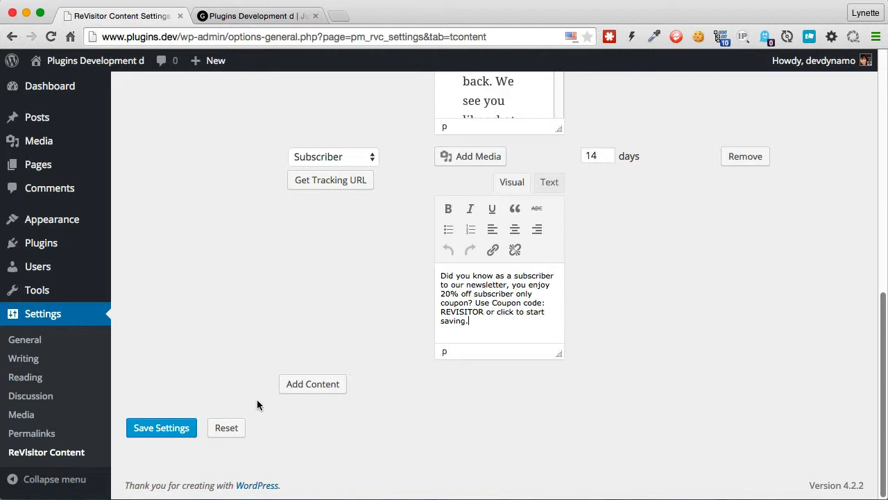
left_click(307, 391)
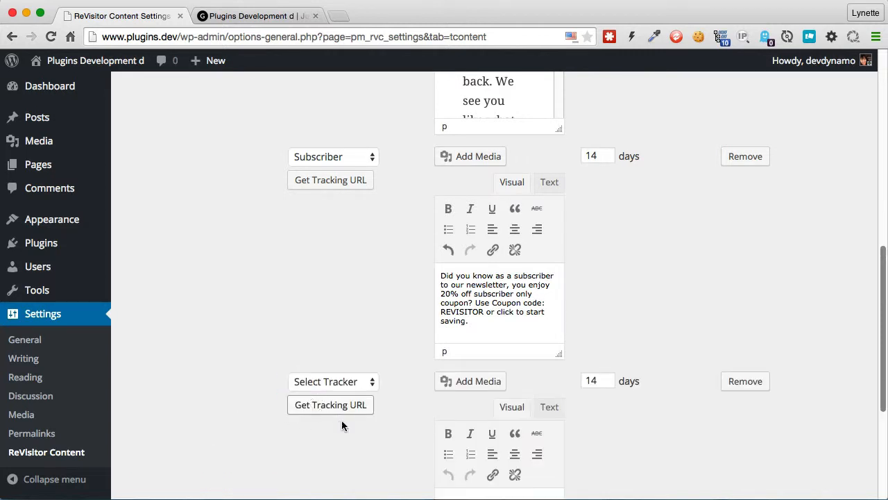
left_click(343, 382)
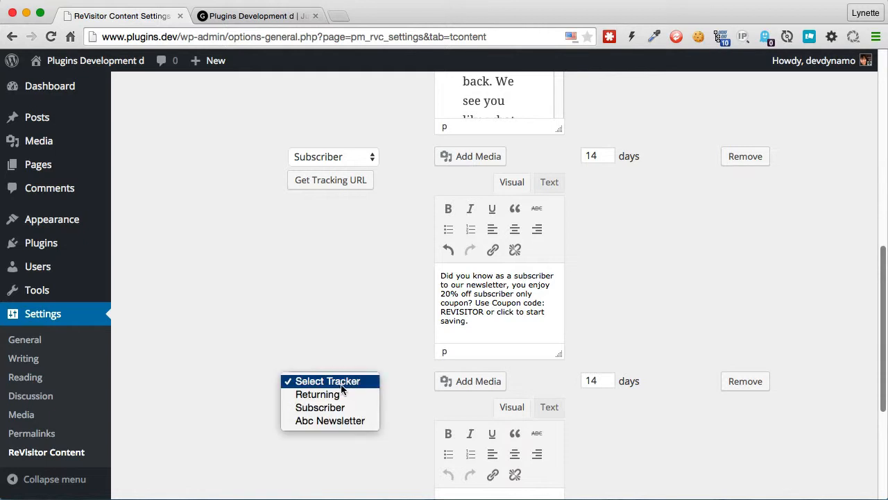
left_click(335, 421)
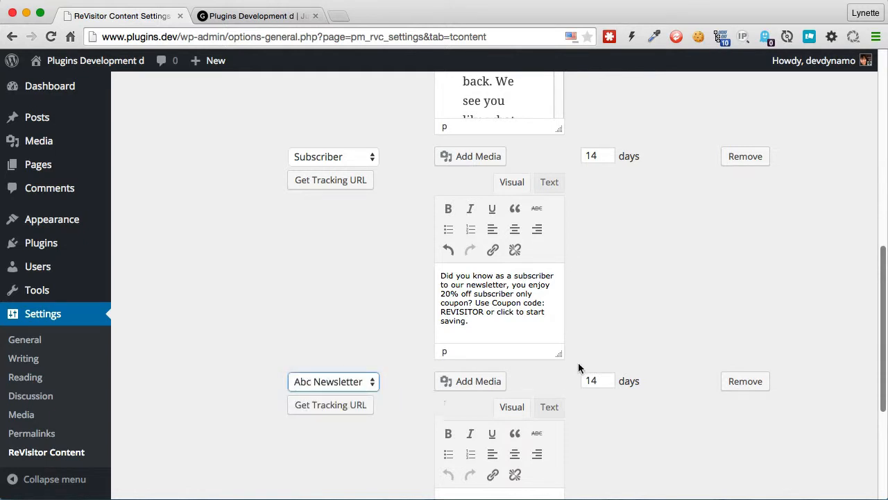
scroll(579, 367, "down", 5)
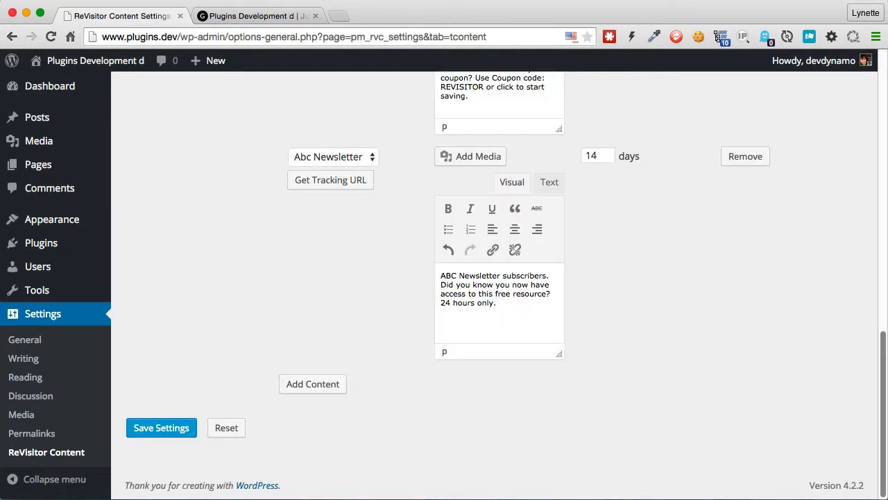
left_click(157, 425)
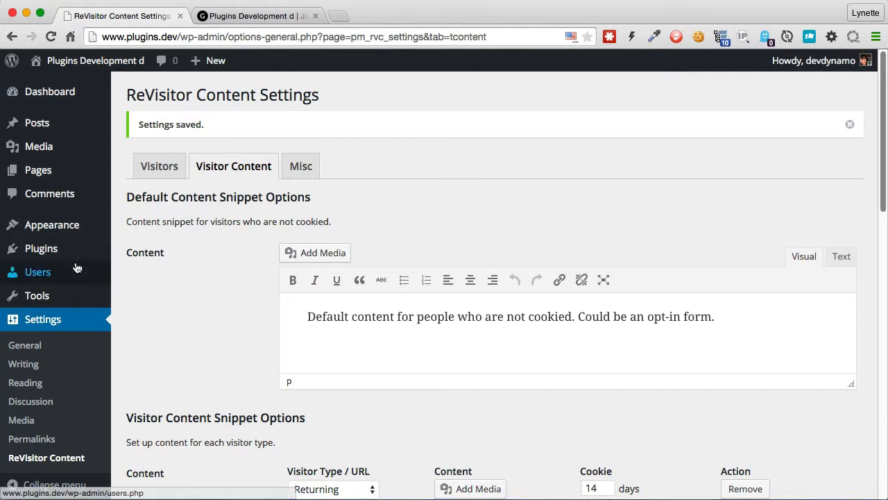
- Open the Widgets page and add the ReVisitor Content widget to the Widget Area above Search
mouse_move(75, 234)
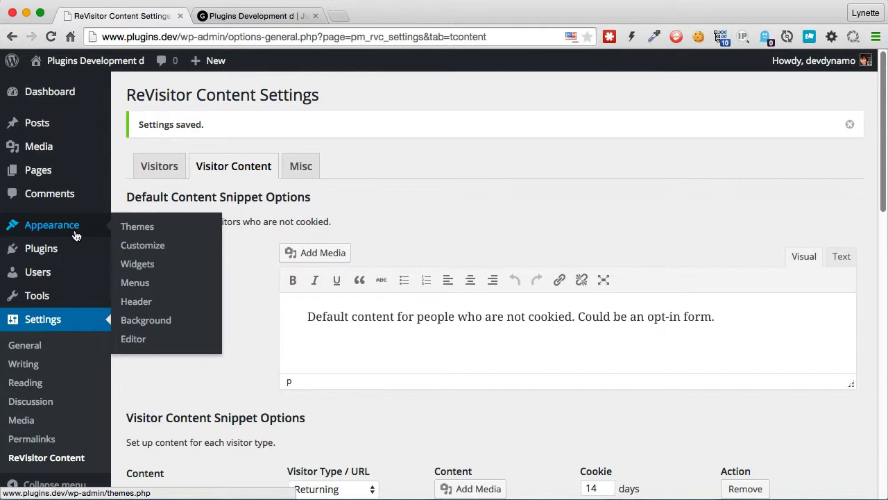
left_click(145, 265)
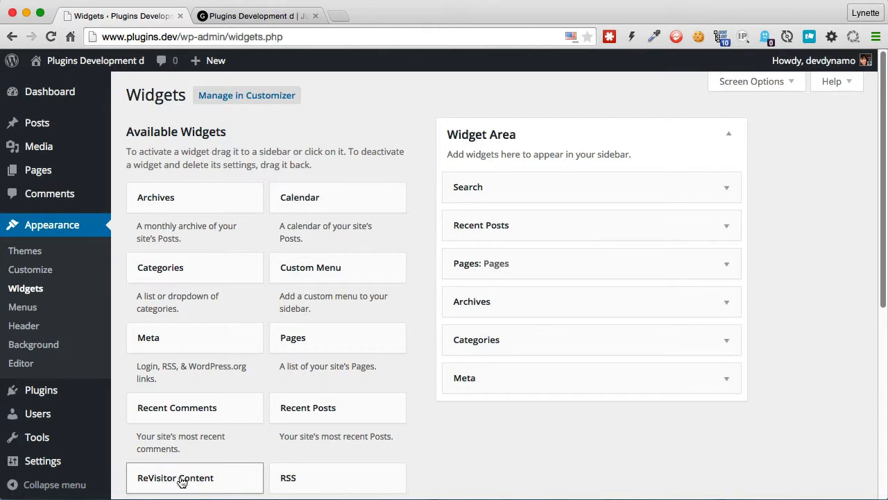
left_click_drag(196, 482, 527, 174)
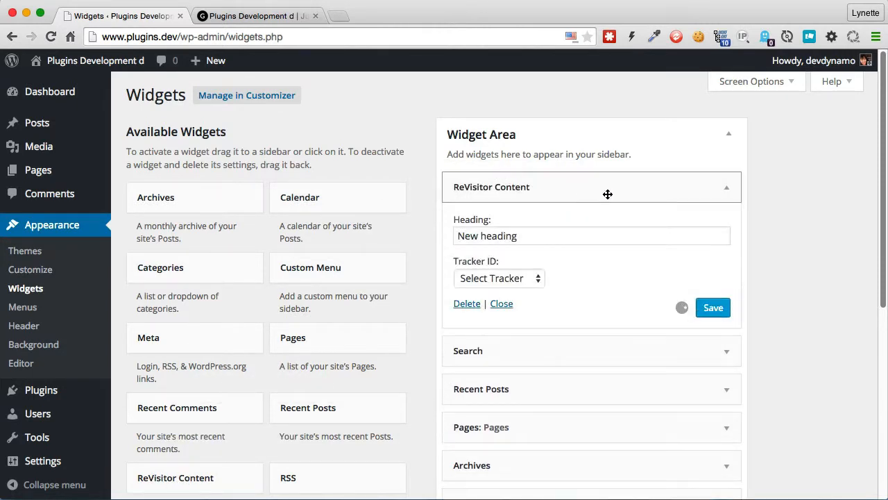
- Set the ReVisitor Content widget's heading to "ReVisitor Content" and its tracker to Returning, and save the widget
triple_click(586, 231)
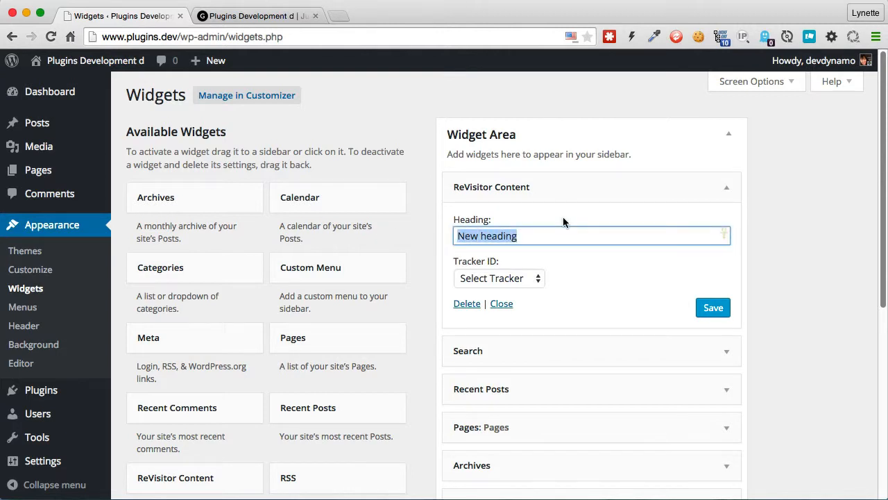
type("ReV")
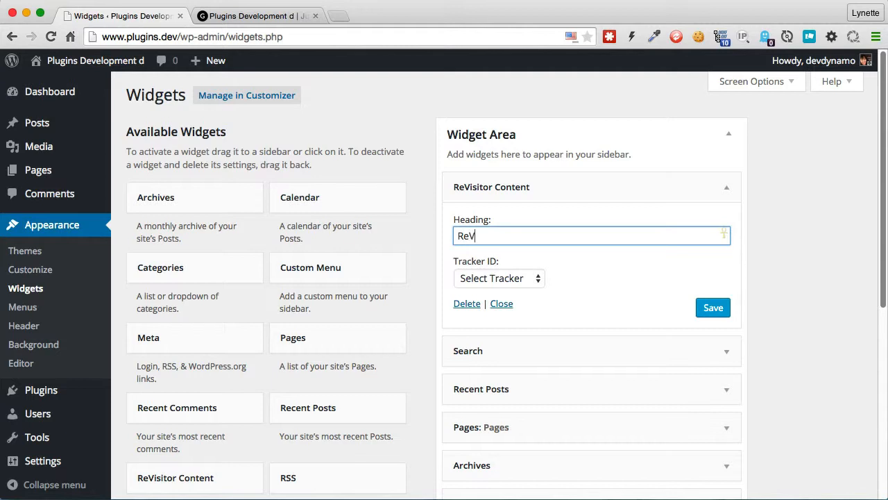
type("isitor Content")
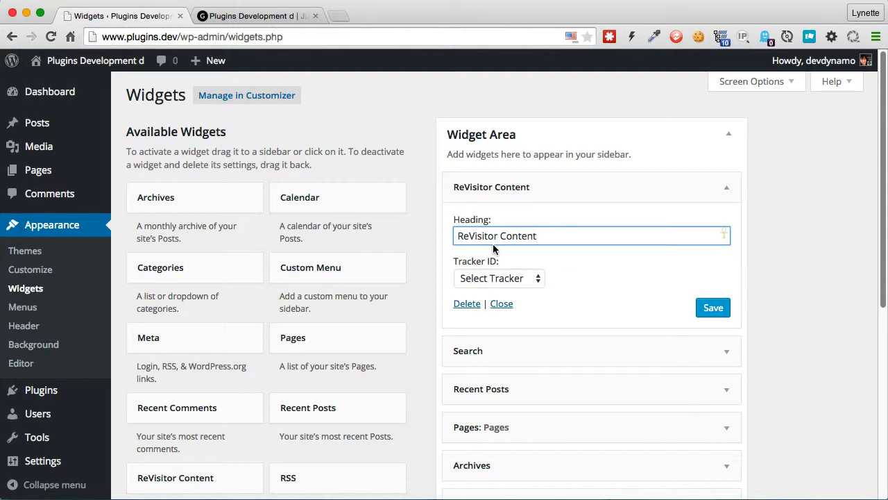
left_click(524, 281)
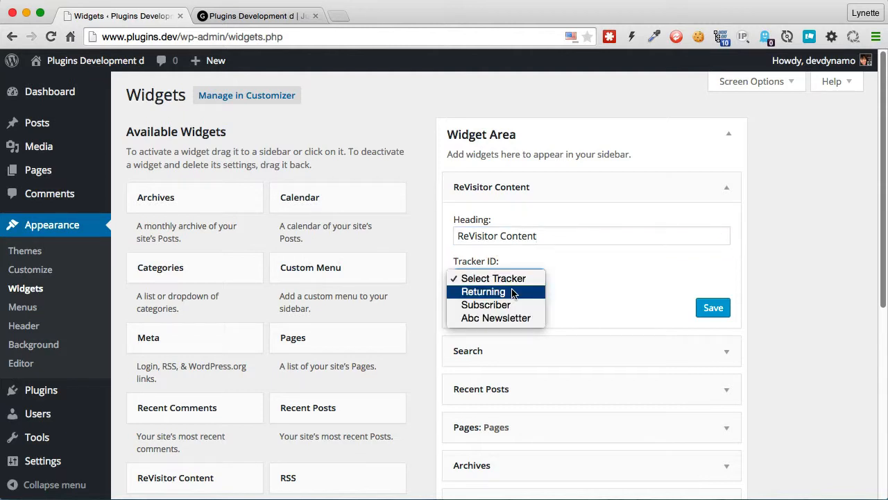
left_click(509, 292)
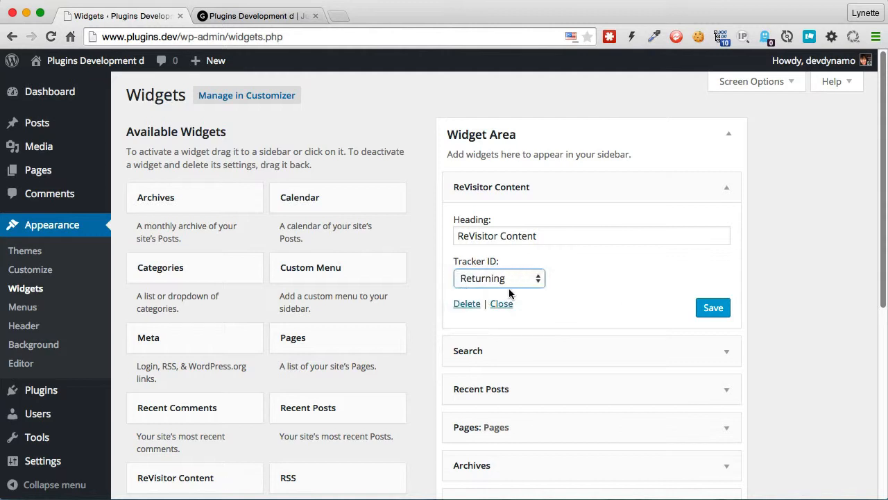
left_click(713, 309)
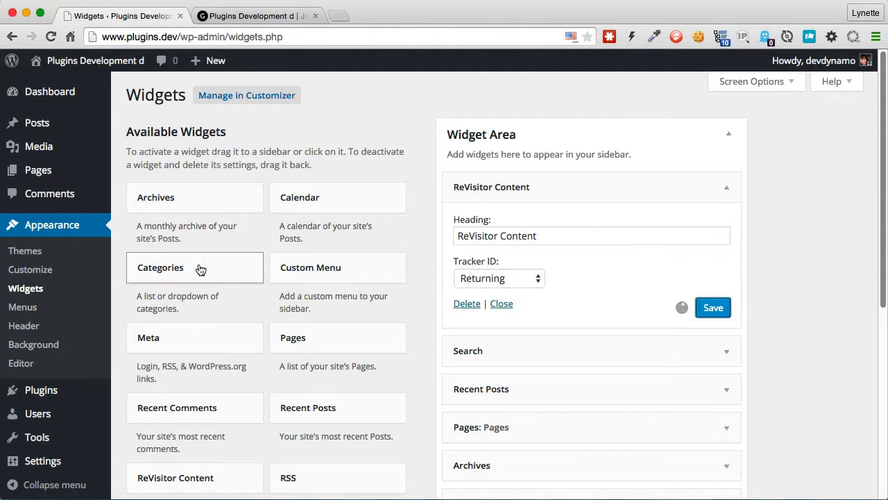
- Open the ReVisitor Content post for editing and insert the Subscriber tracker's content above the first paragraph
left_click(180, 129)
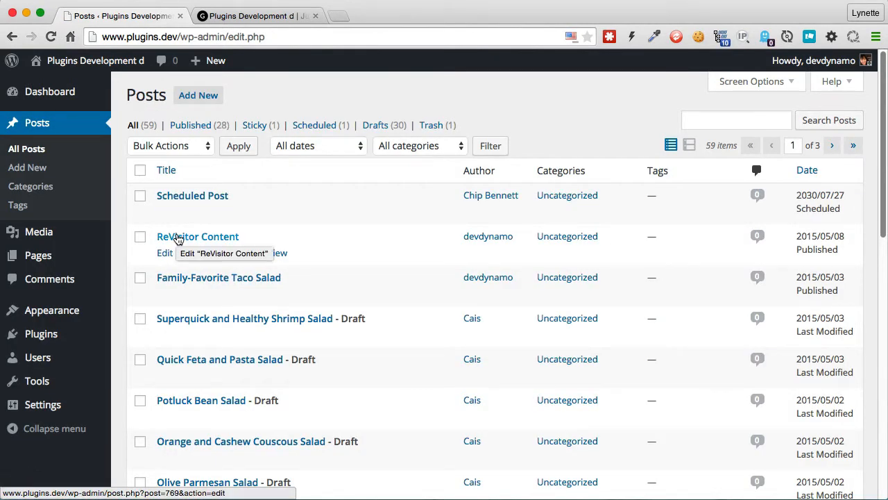
left_click(177, 237)
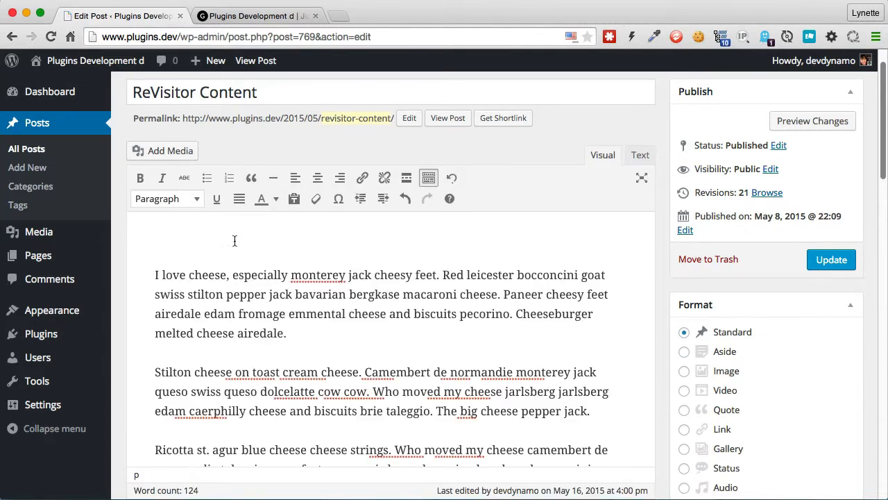
left_click(224, 234)
left_click(452, 179)
left_click(326, 300)
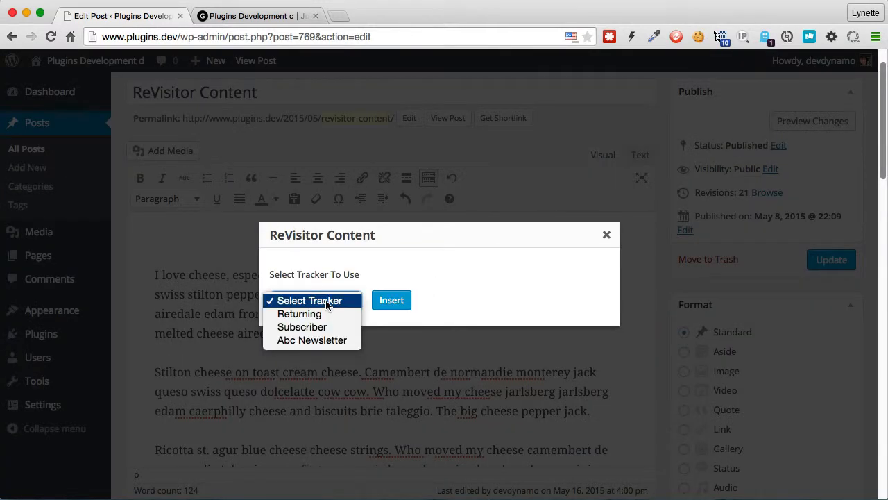
left_click(301, 327)
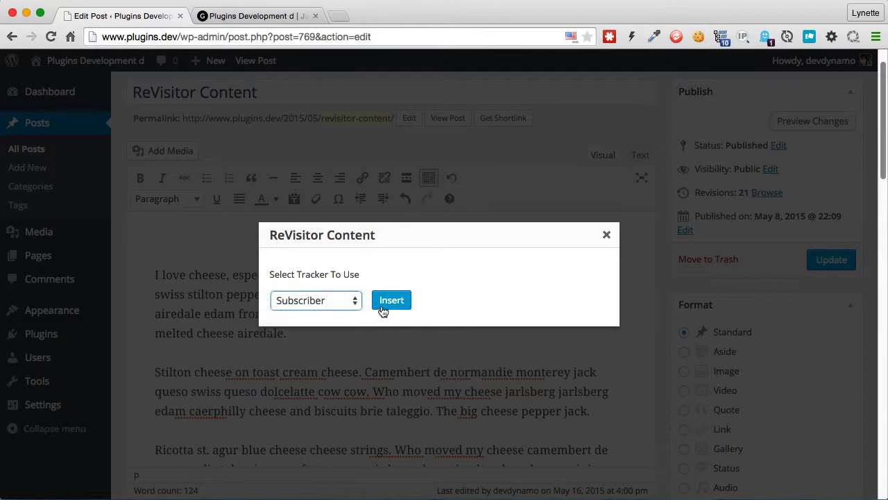
left_click(384, 306)
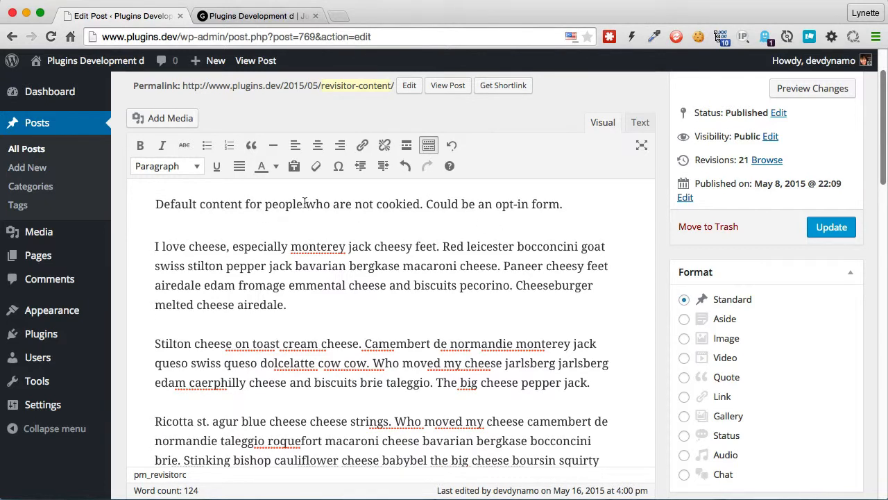
- Change the inserted ReVisitor Content block's tracker to Abc Newsletter
left_click(340, 204)
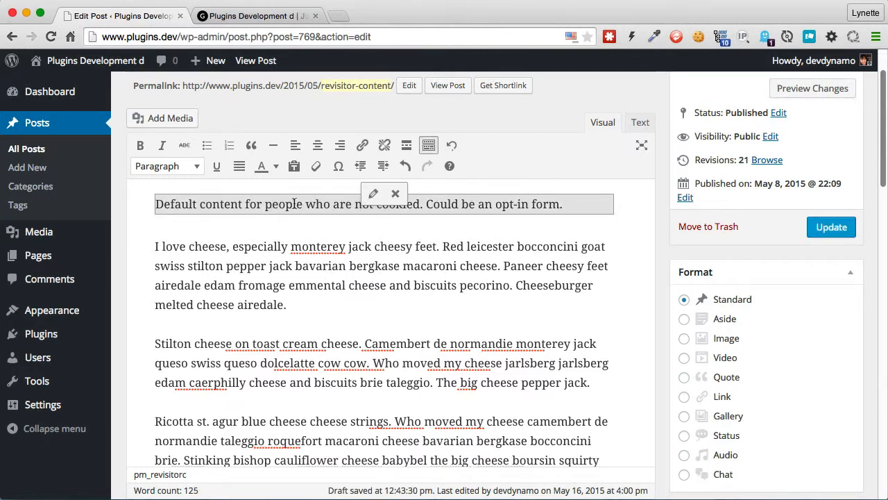
left_click(375, 199)
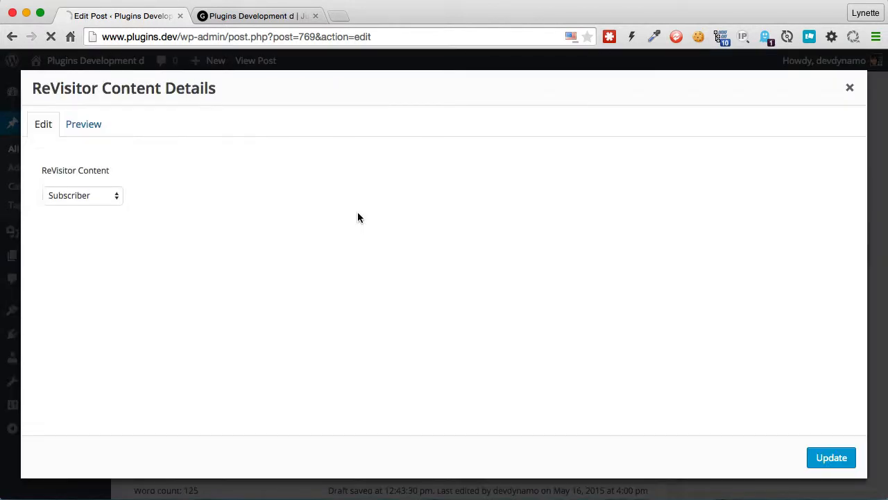
left_click(91, 200)
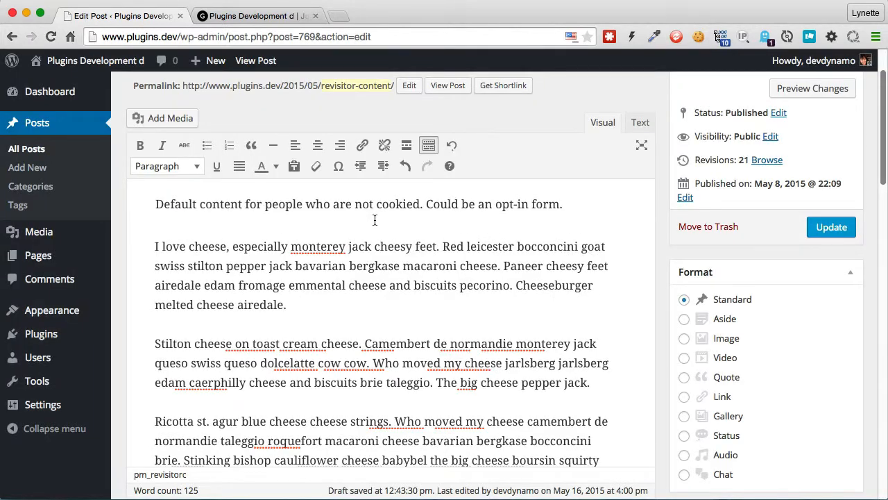
- Set the inserted ReVisitor Content block's tracker to Subscriber and update the post
left_click(357, 204)
left_click(372, 197)
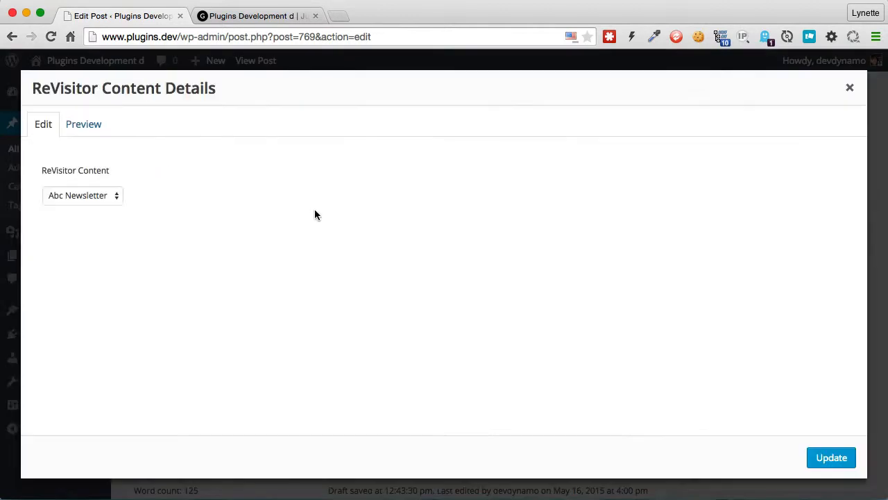
left_click(62, 194)
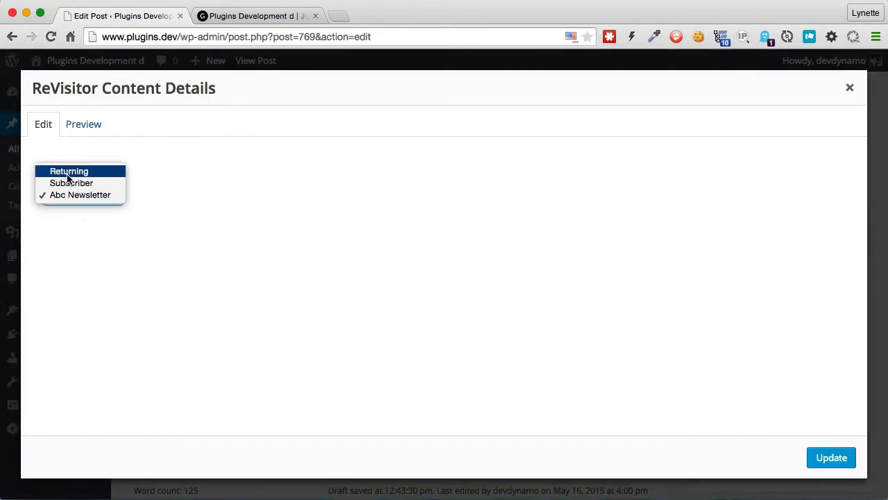
left_click(66, 182)
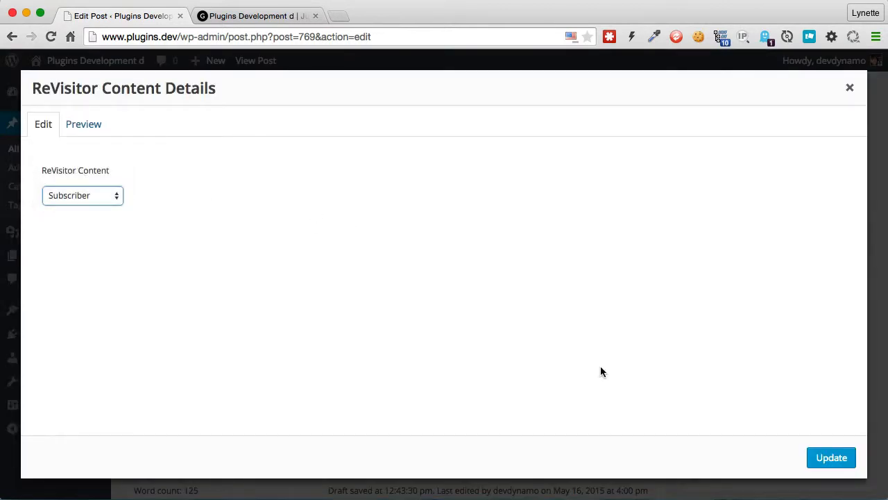
left_click(832, 457)
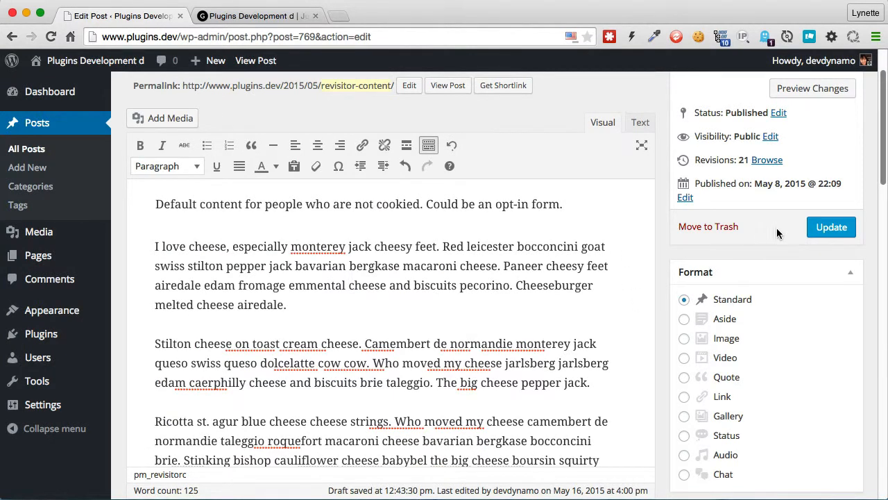
left_click(834, 234)
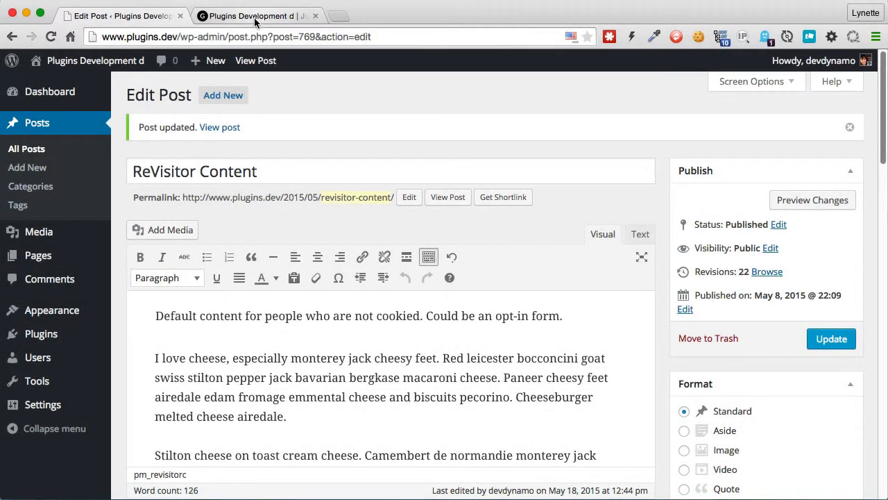
- Reload the site's front page and examine the text in the ReVisitor Content sidebar widget
left_click(254, 16)
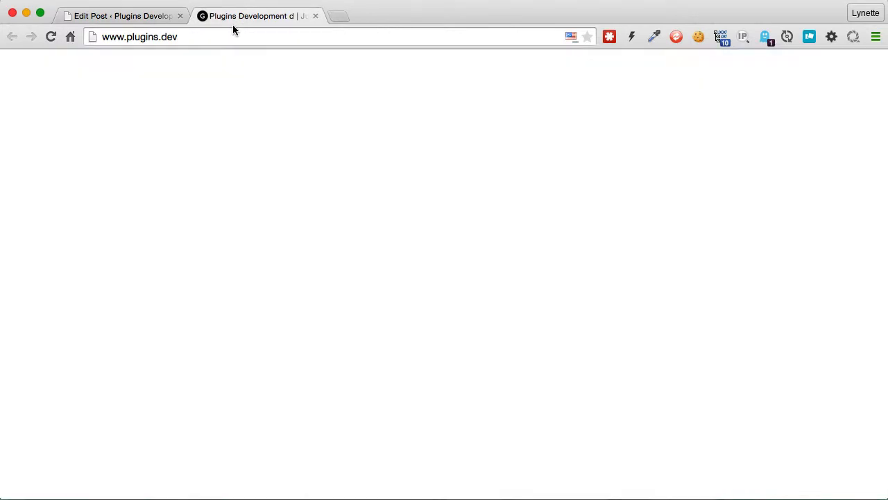
left_click(51, 36)
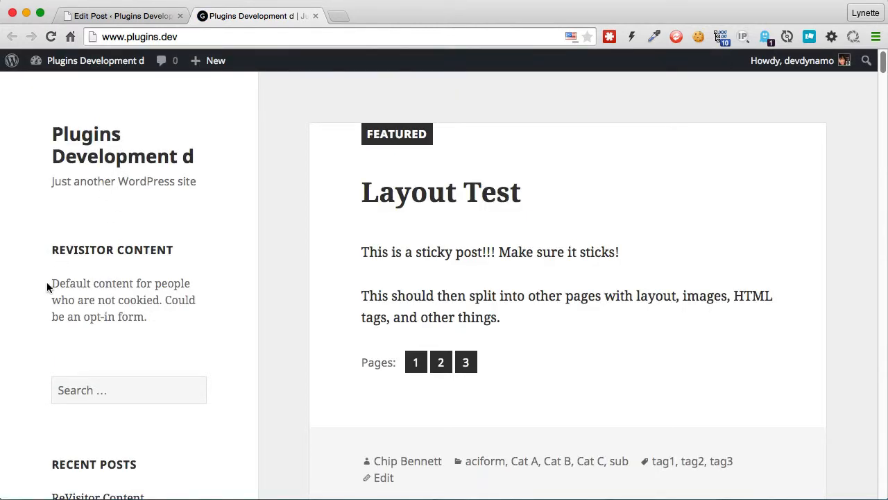
left_click_drag(52, 283, 147, 316)
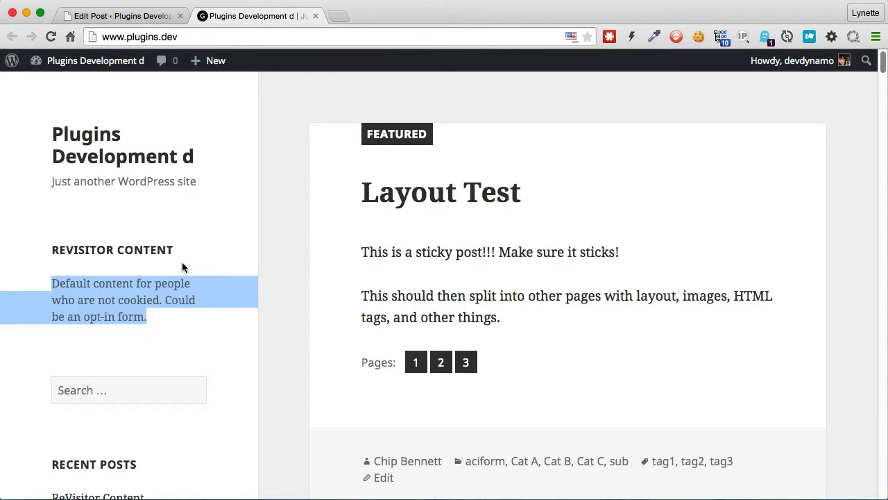
- View the Family-Favorite Taco Salad post from the recent posts and examine its ReVisitor Content sidebar widget
scroll(131, 235, "down", 3)
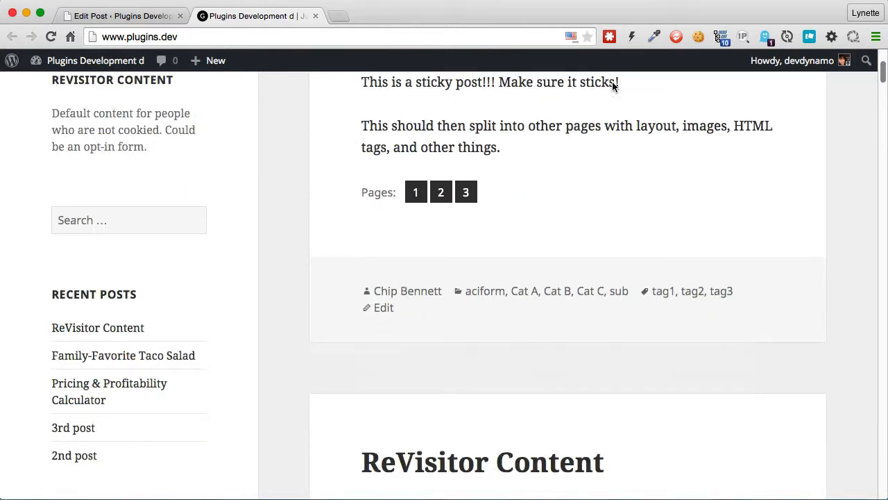
left_click(130, 356)
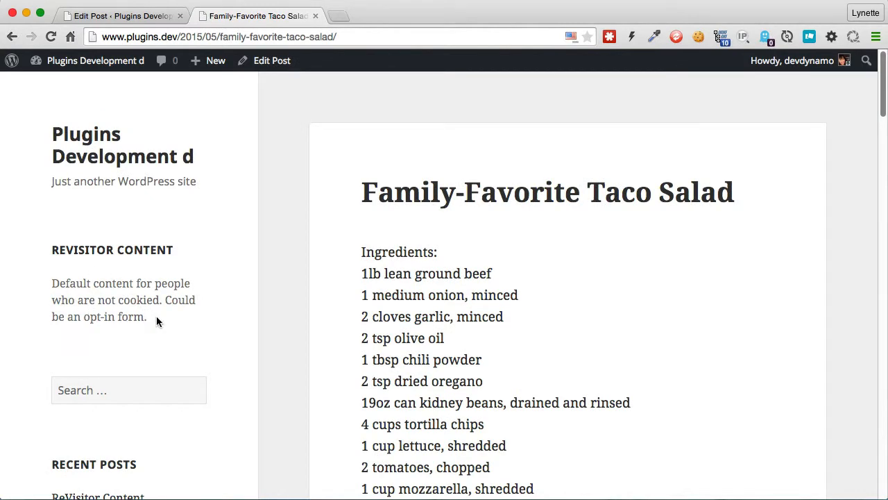
left_click_drag(156, 316, 20, 280)
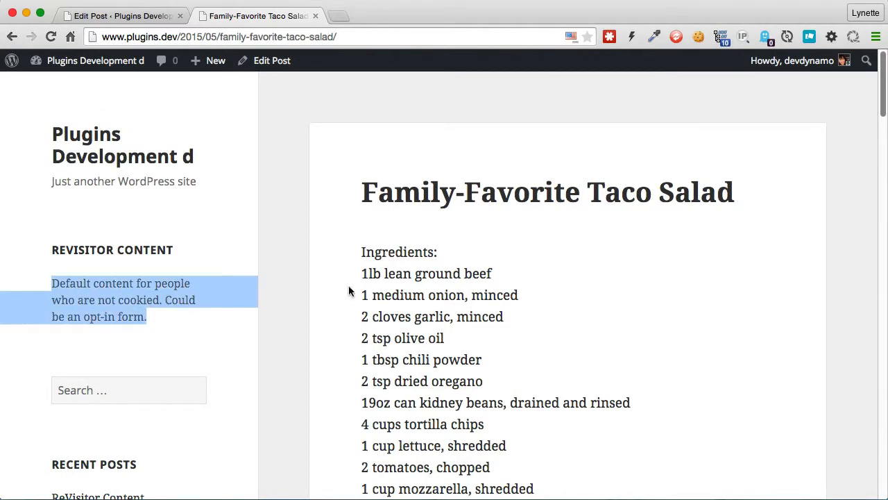
scroll(417, 284, "down", 10)
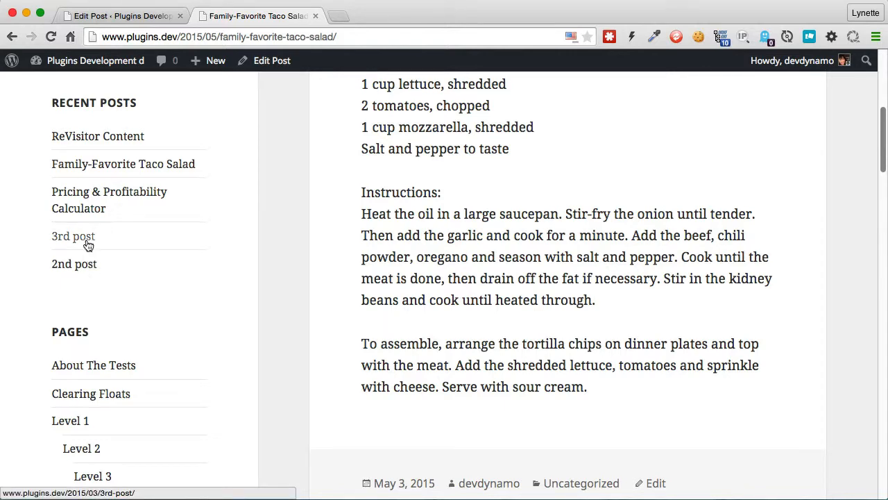
scroll(87, 244, "up", 1)
scroll(97, 241, "up", 10)
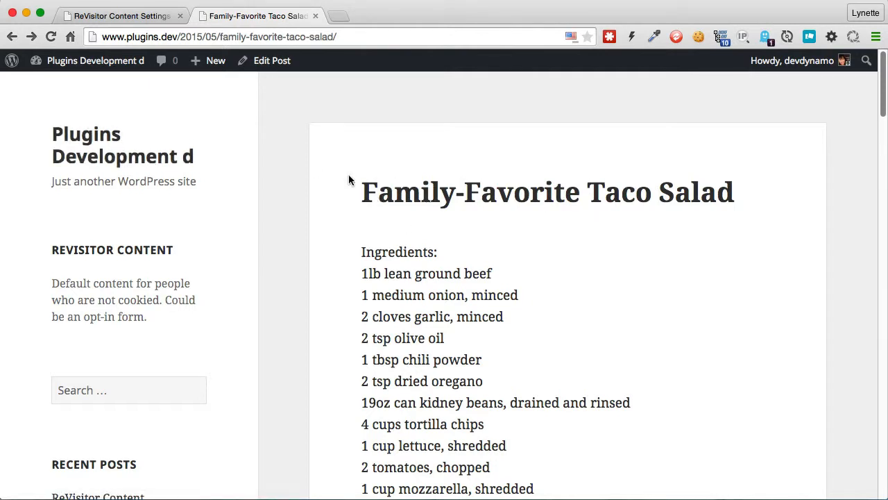
- Return to the site's front page and check the ReVisitor Content widget's message for a returning visitor
left_click(157, 163)
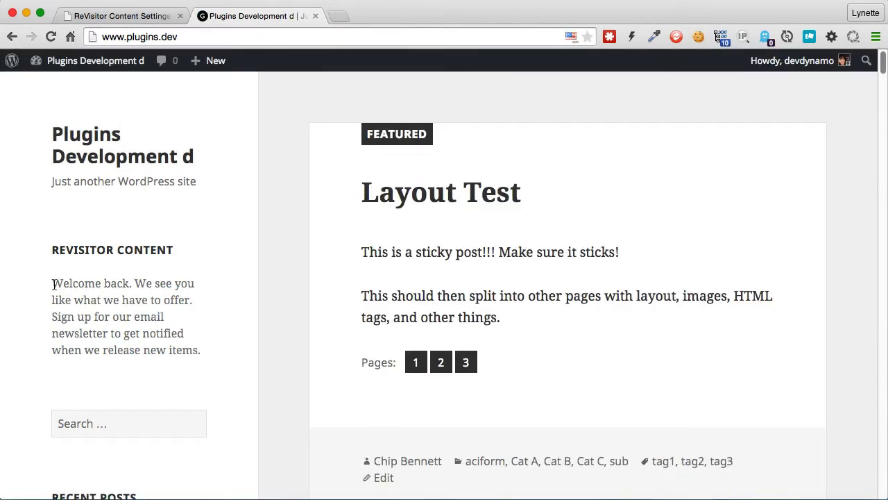
left_click_drag(53, 284, 211, 340)
left_click(217, 332)
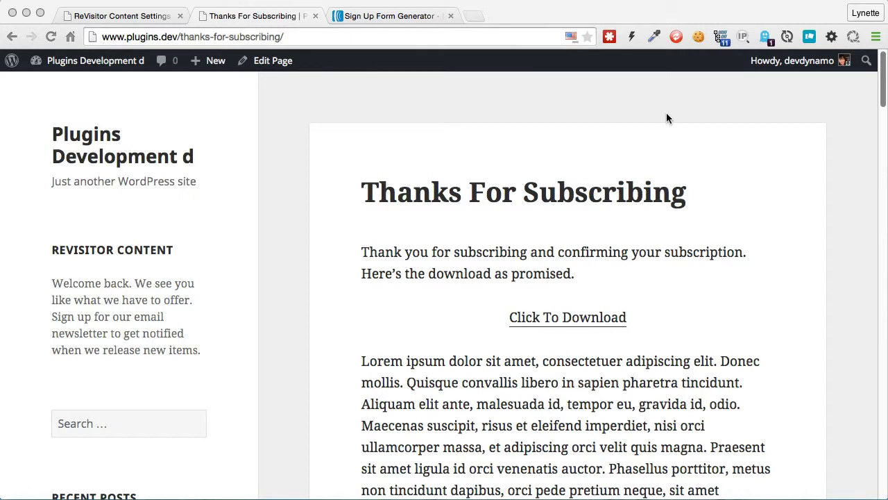
- Edit the Thanks For Subscribing page and generate a ReVisitor tracking URL for the Subscriber tracker
left_click(517, 108)
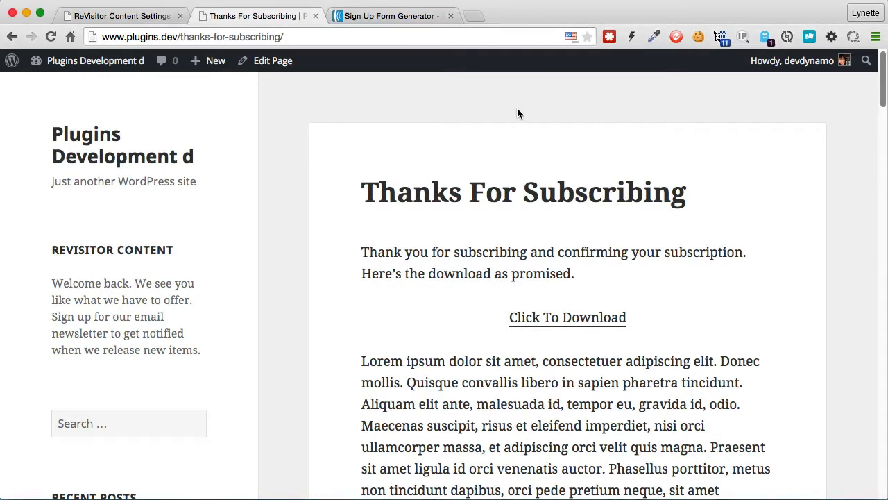
left_click(277, 70)
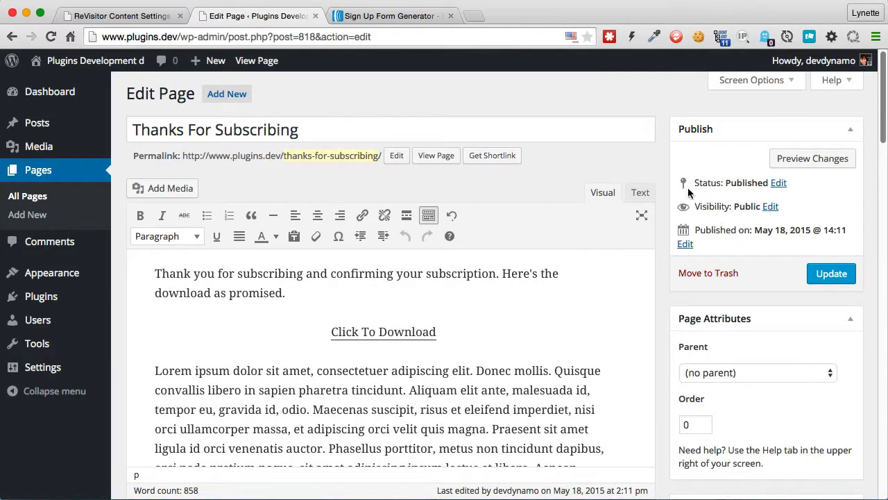
scroll(746, 180, "down", 3)
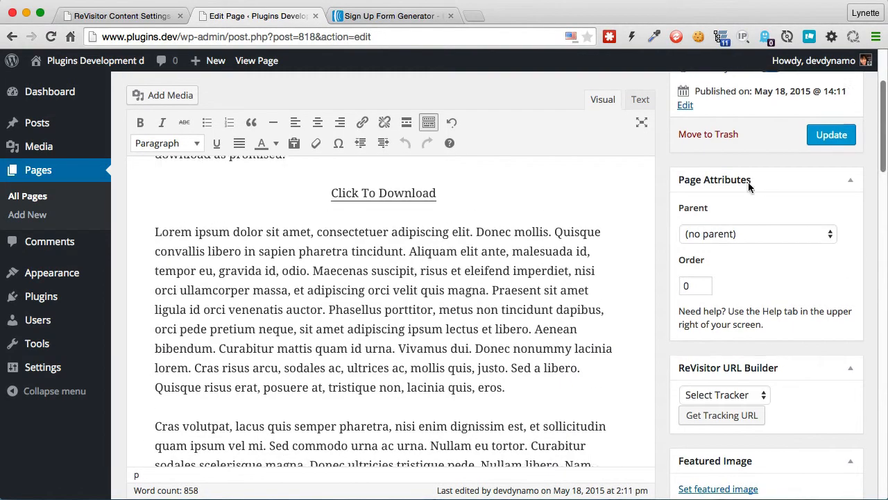
scroll(748, 182, "down", 2)
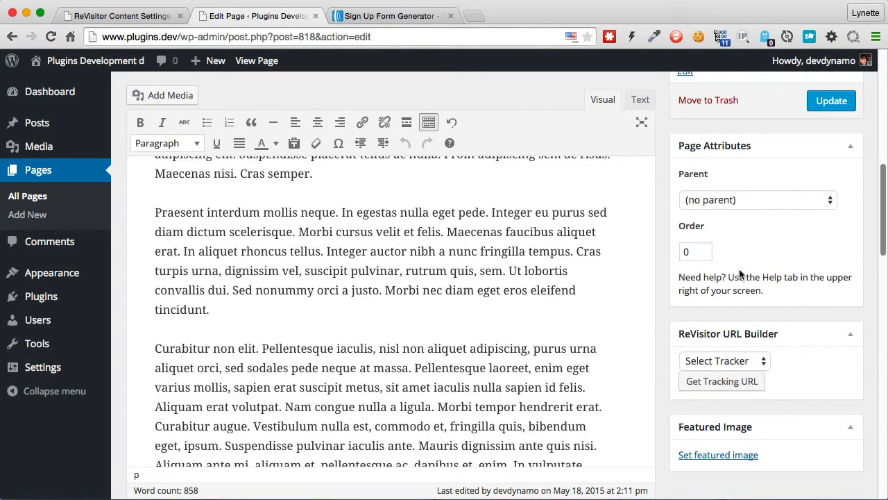
left_click(760, 362)
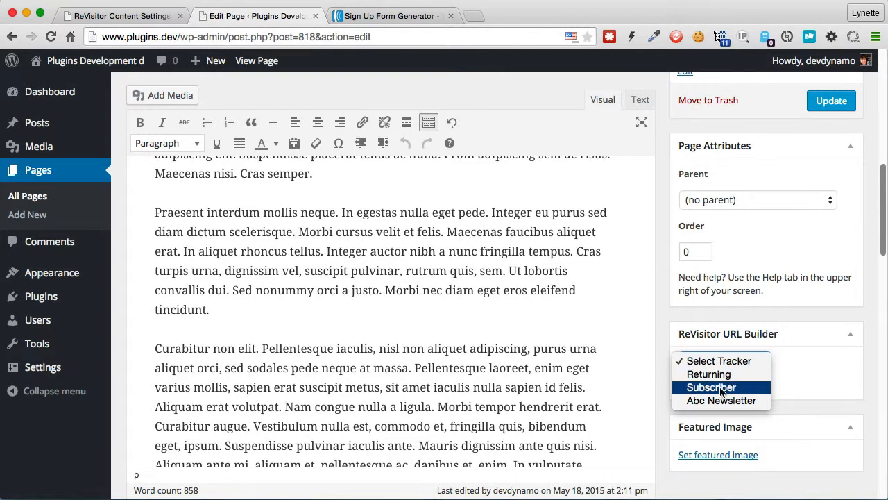
left_click(722, 390)
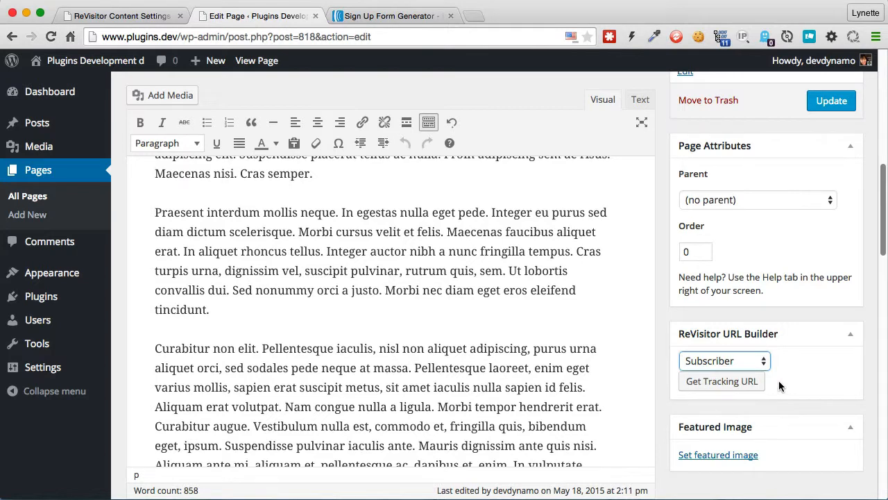
left_click(741, 387)
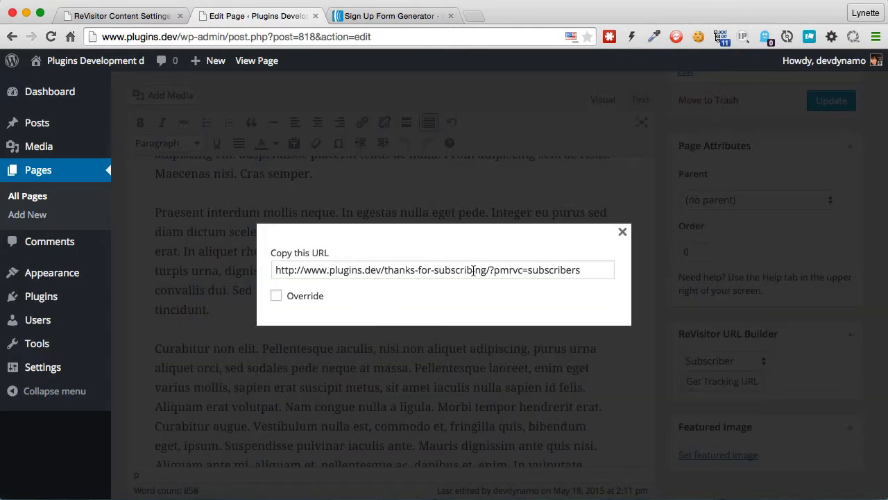
- Enable Override for the tracking URL, copy the complete URL and close the dialog
left_click(307, 297)
left_click_drag(483, 270, 269, 270)
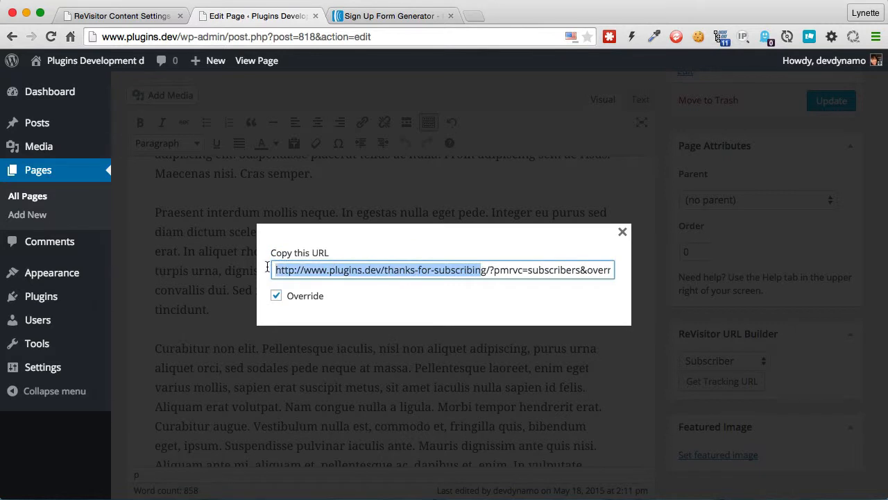
left_click(431, 269)
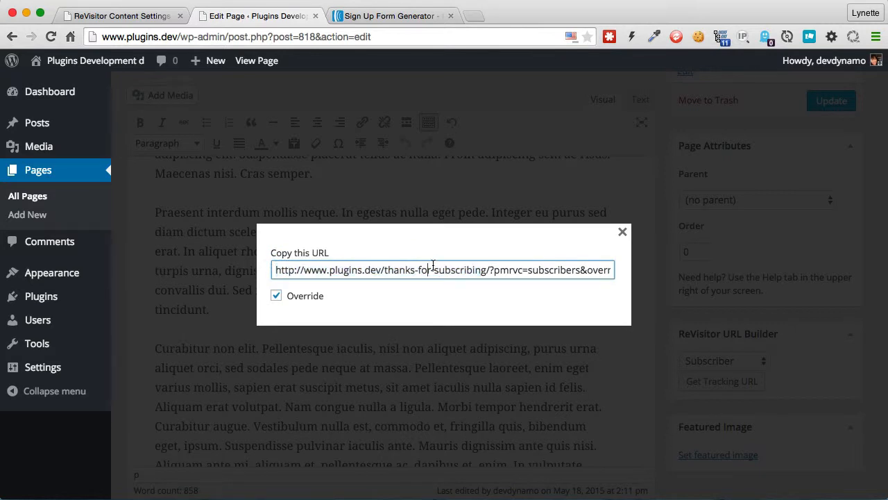
key("super+a")
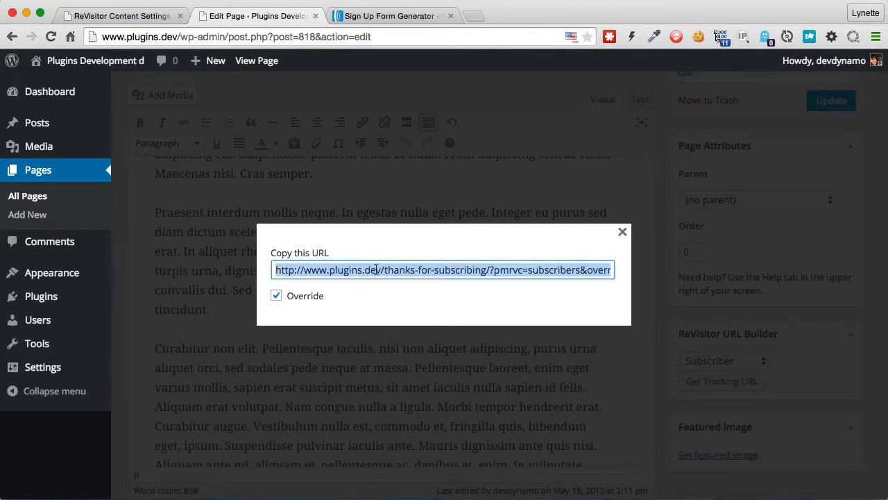
right_click(399, 268)
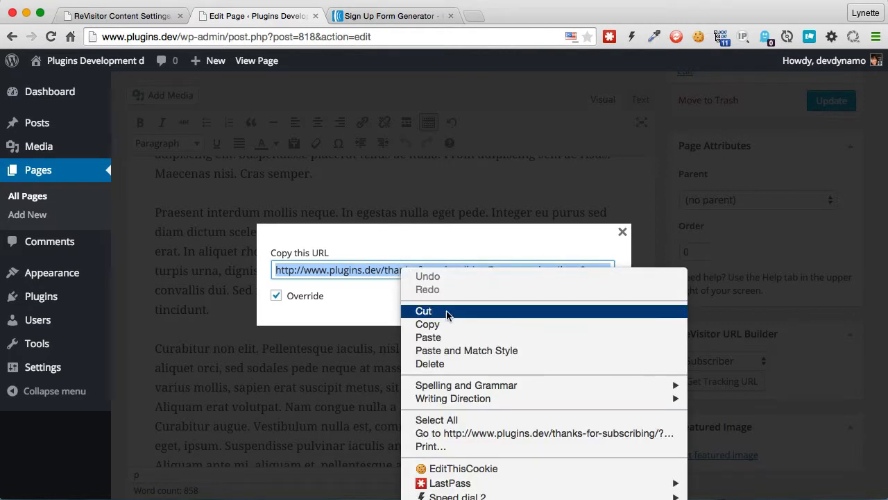
left_click(450, 327)
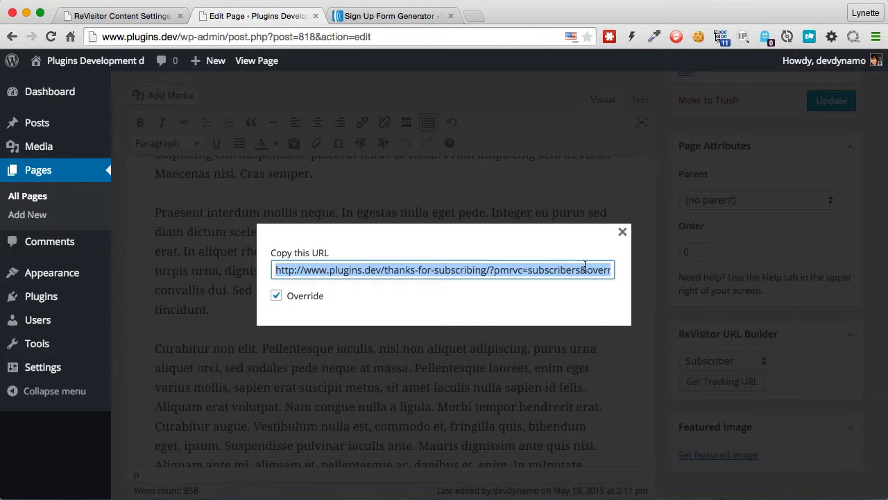
left_click(622, 232)
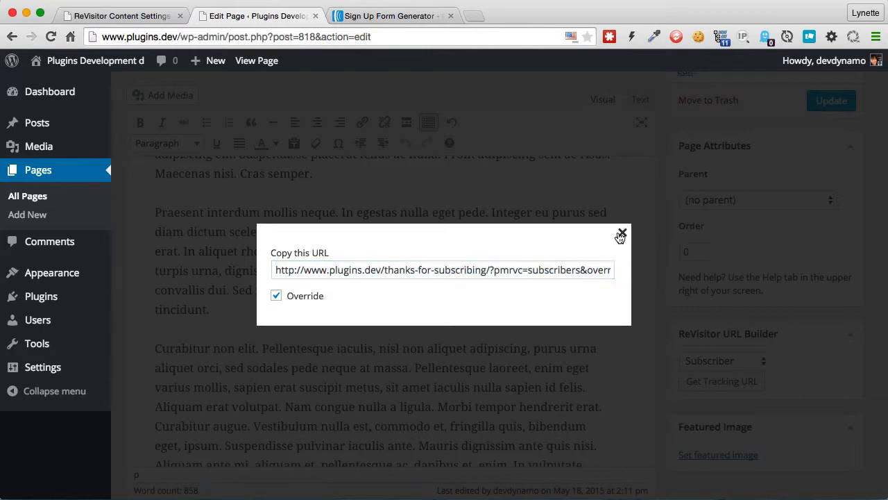
- Switch to the AWeber sign-up form and advance from its design to the Settings stage
left_click(391, 17)
scroll(674, 148, "up", 3)
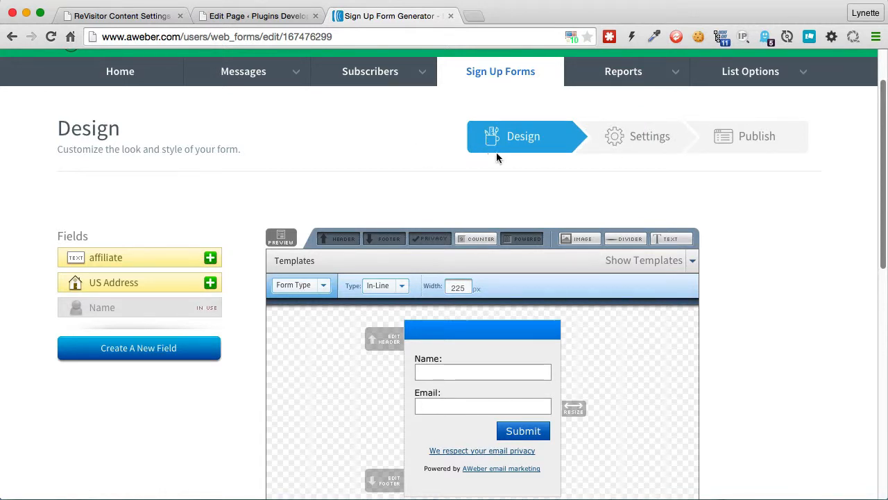
scroll(574, 191, "down", 2)
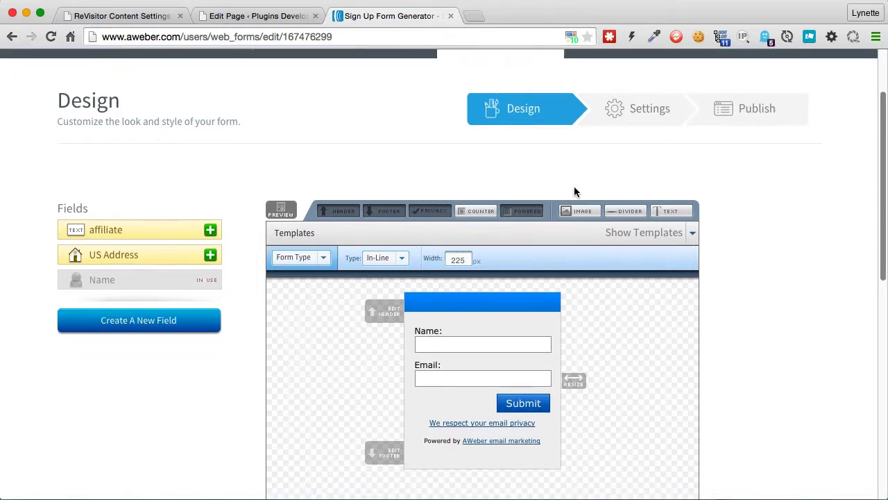
scroll(730, 233, "down", 5)
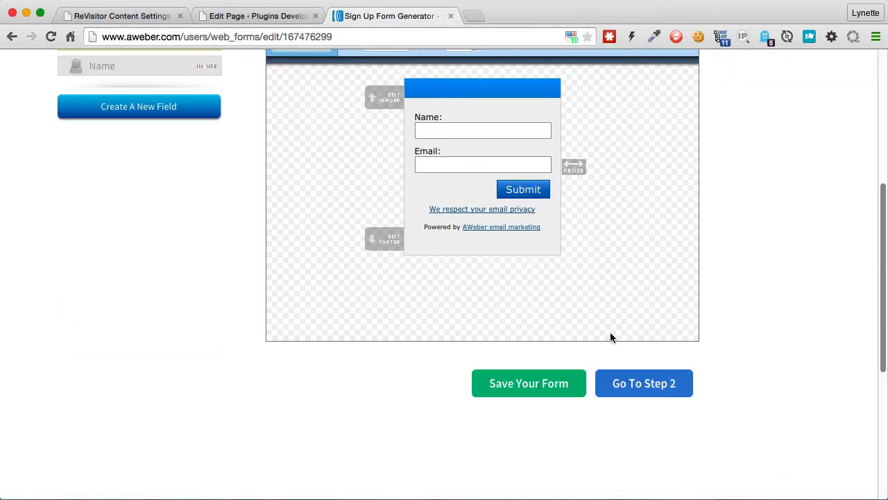
left_click(617, 382)
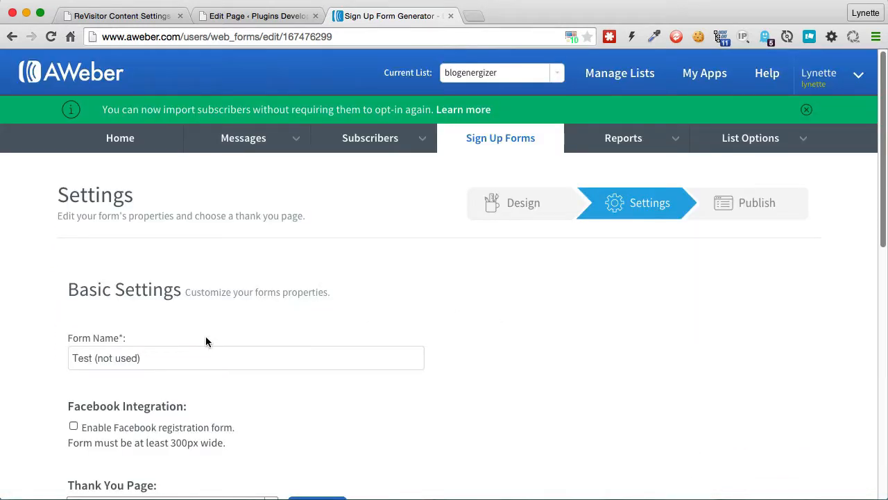
- Set the form's Thank You Page to Custom Page, using the copied subscriber tracking URL as its address
scroll(254, 322, "down", 3)
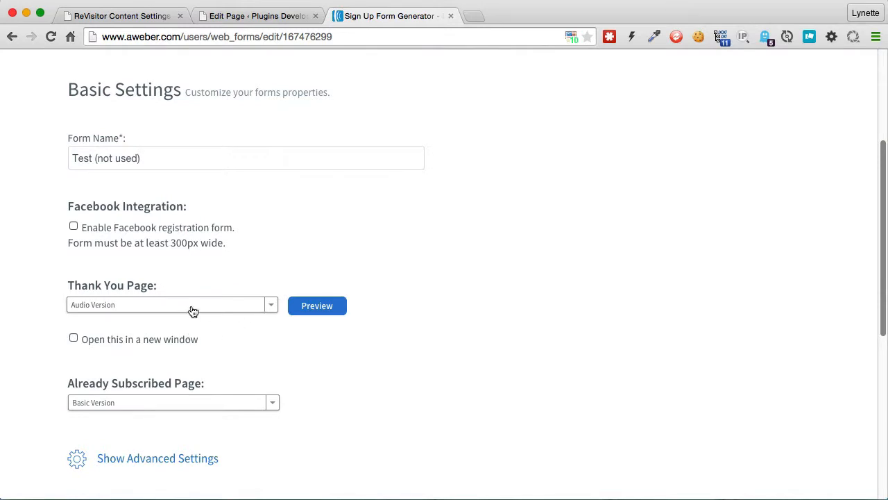
left_click(193, 310)
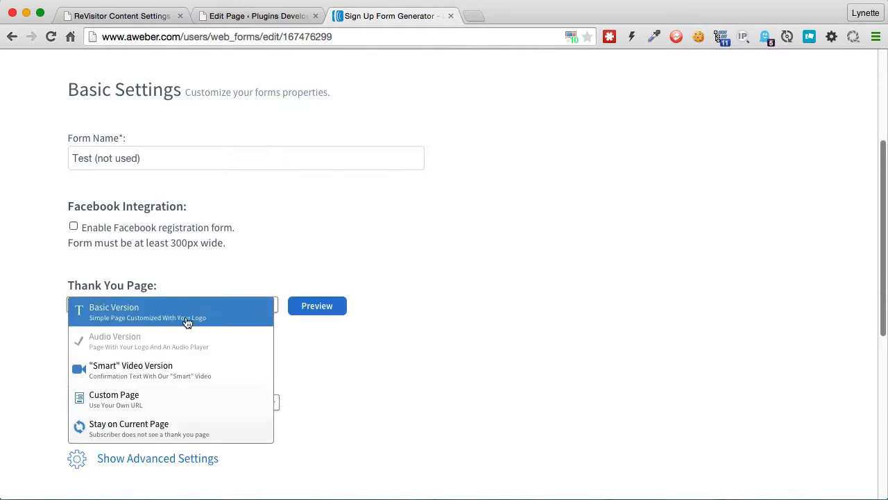
left_click(142, 395)
left_click(136, 341)
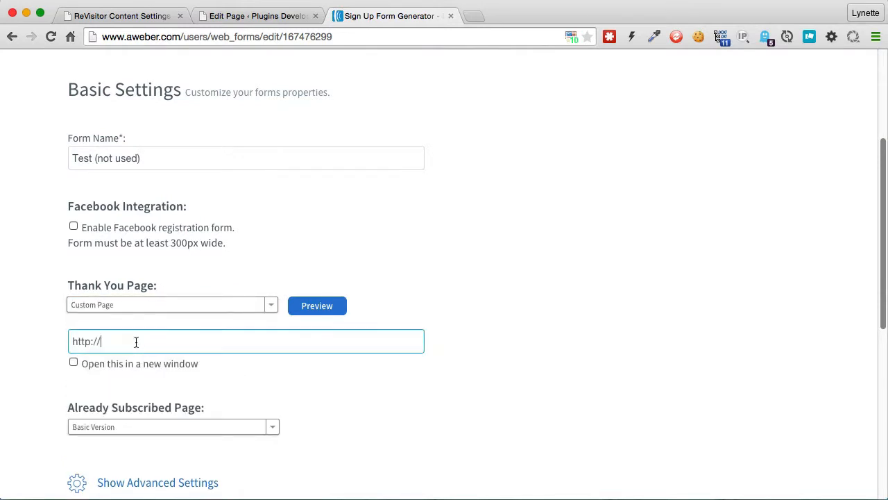
left_click_drag(195, 342, 32, 337)
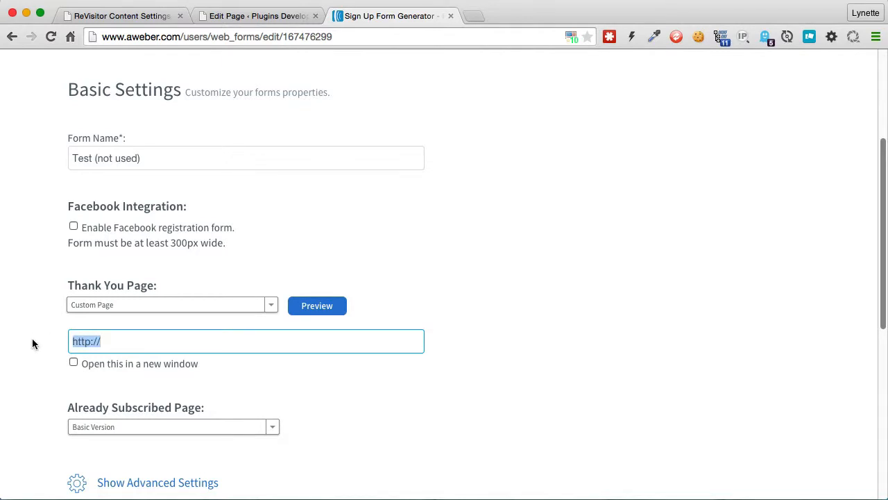
key("super+v")
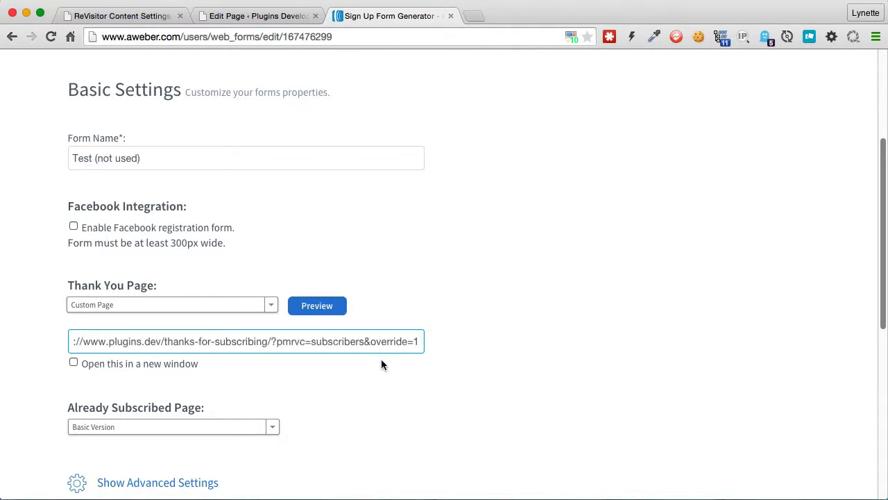
- Make the thank you page open in a new window and save the sign-up form
key("Tab")
key("space")
scroll(379, 363, "down", 5)
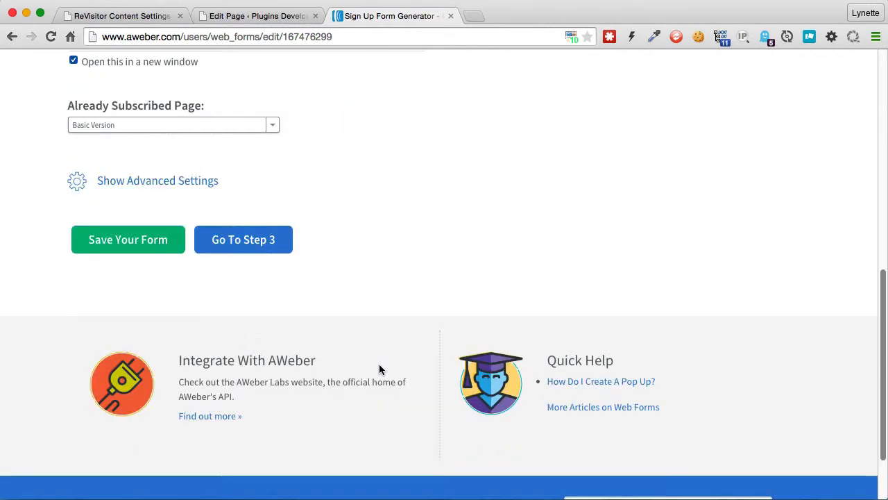
left_click(175, 249)
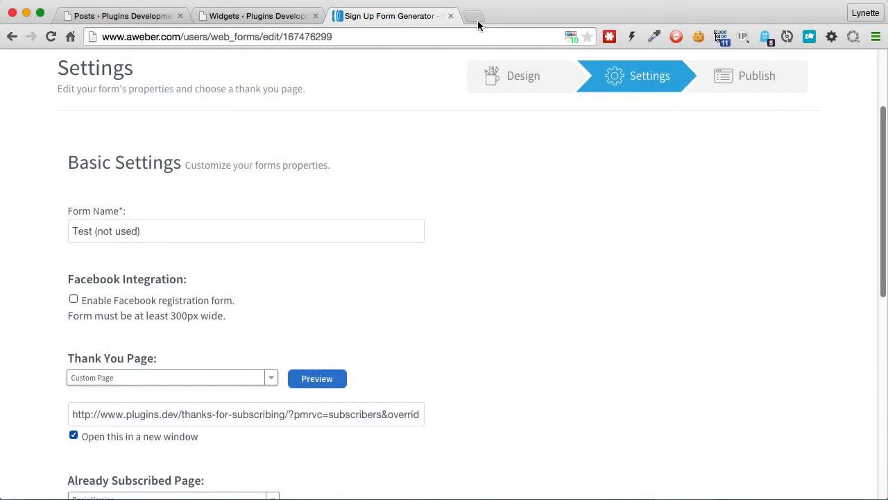
- Load the copied thanks-for-subscribing tracking URL in a new browser tab to visit the site as a subscriber
left_click(476, 18)
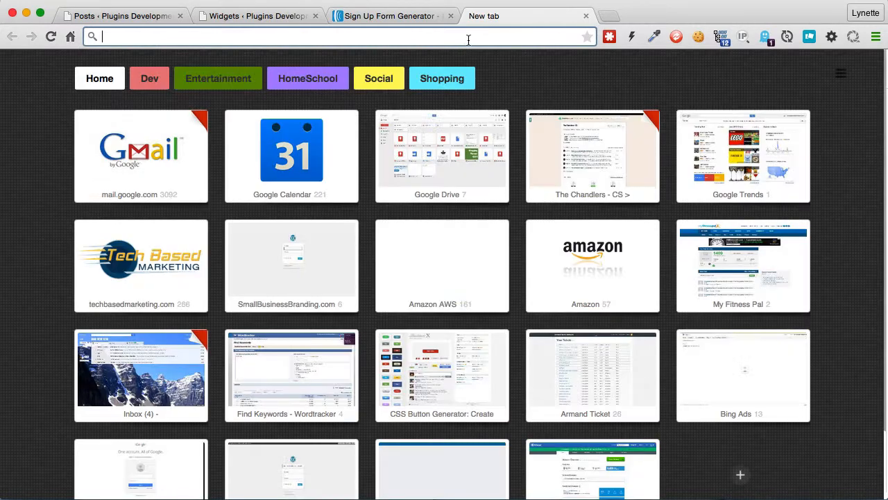
right_click(467, 37)
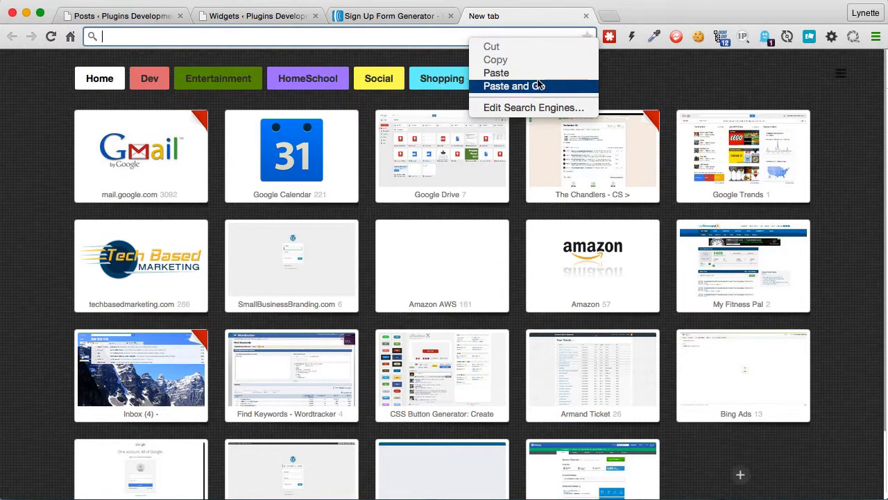
left_click(490, 85)
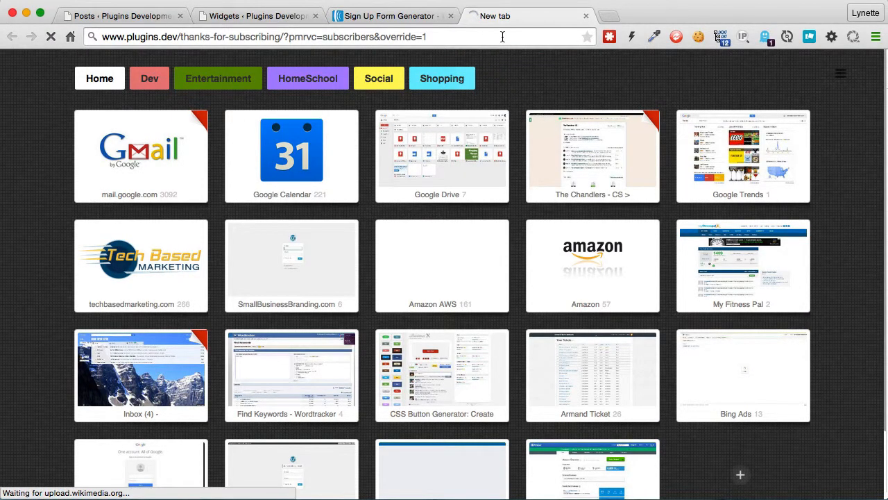
left_click(503, 40)
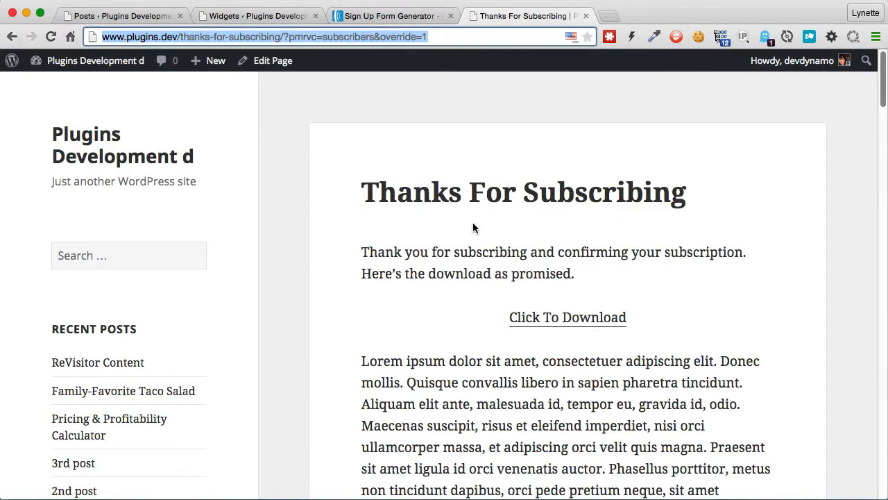
scroll(473, 226, "down", 1)
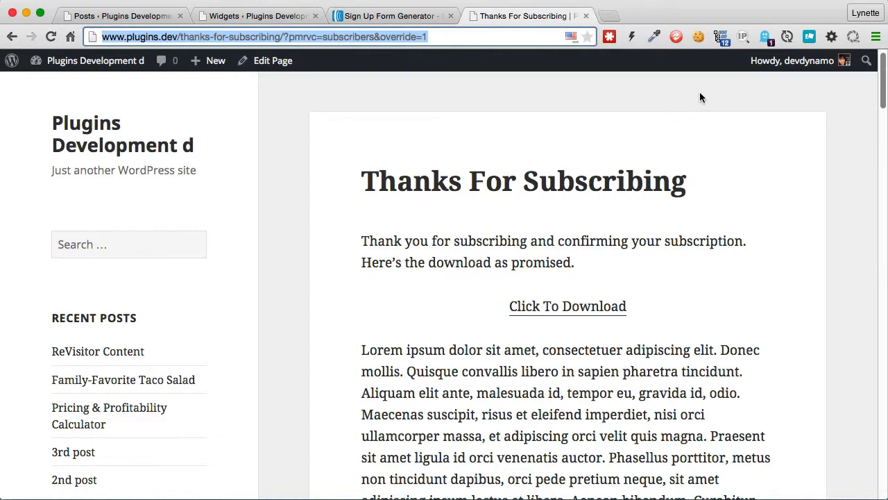
- Inspect the site's pmrvc cookie and check which tracker ID its value holds
left_click(698, 36)
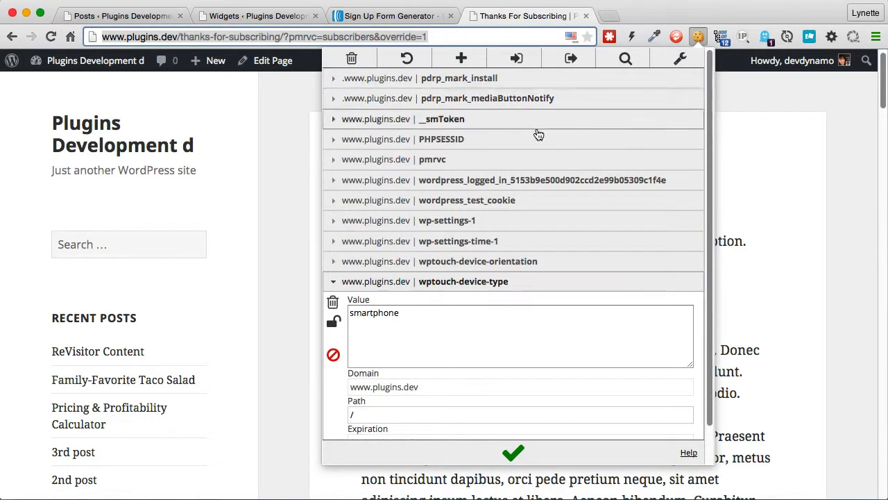
left_click(489, 160)
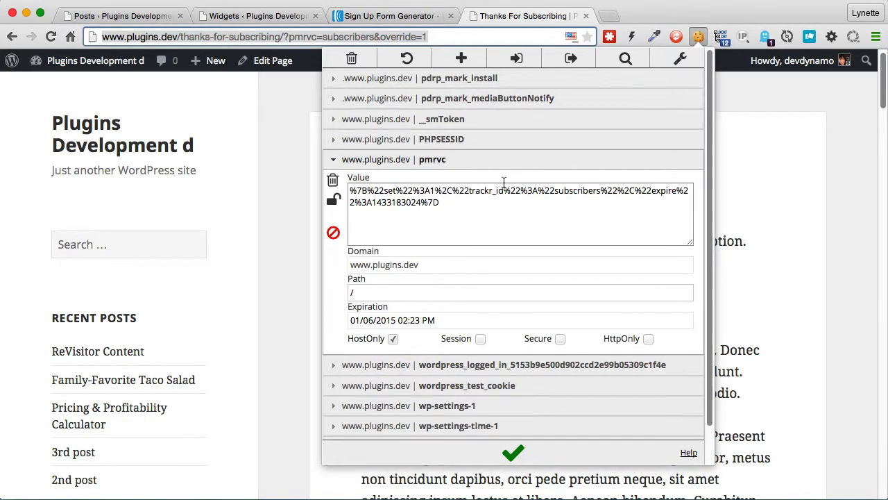
double_click(569, 190)
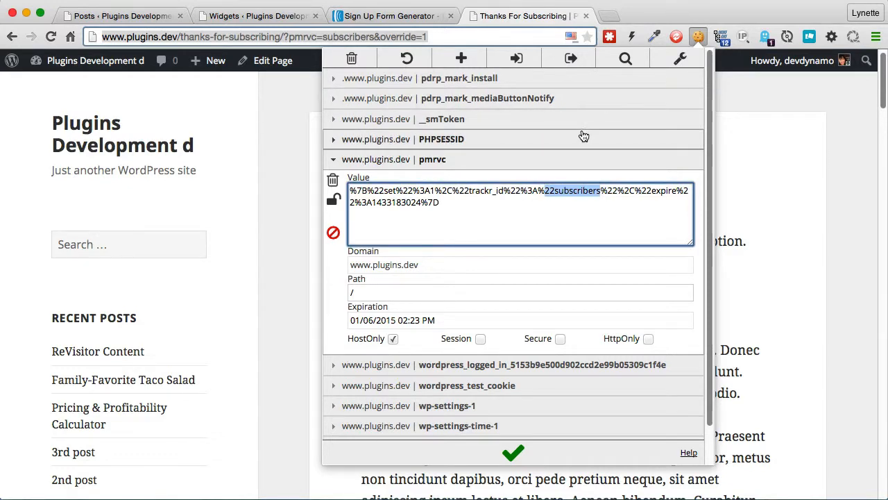
left_click(740, 106)
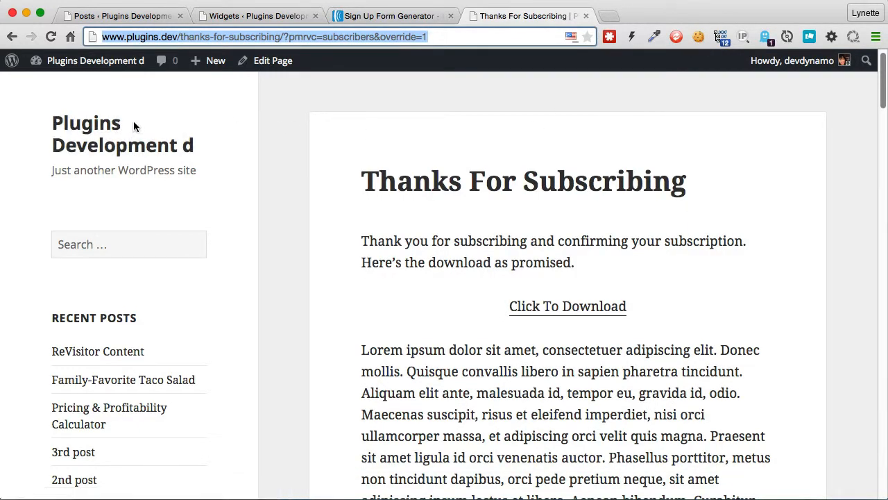
- Go to the ReVisitor Content post from the site's front page and examine the message above its body text
left_click(115, 133)
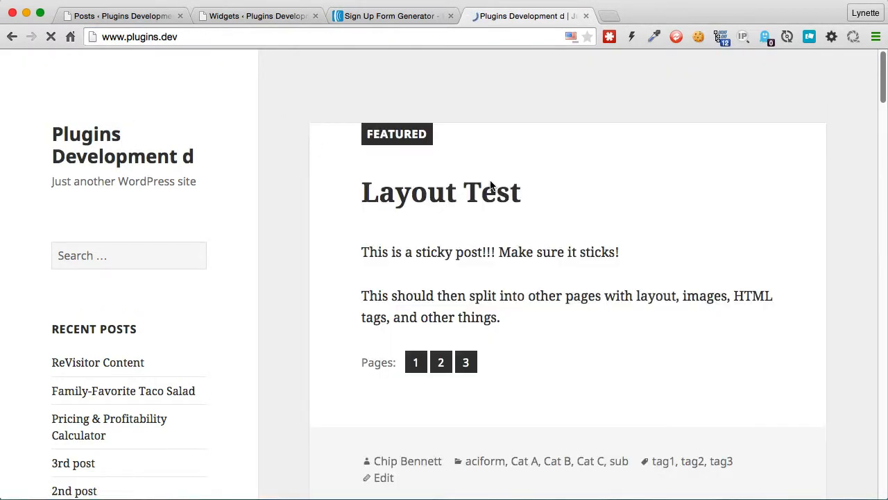
scroll(598, 203, "down", 5)
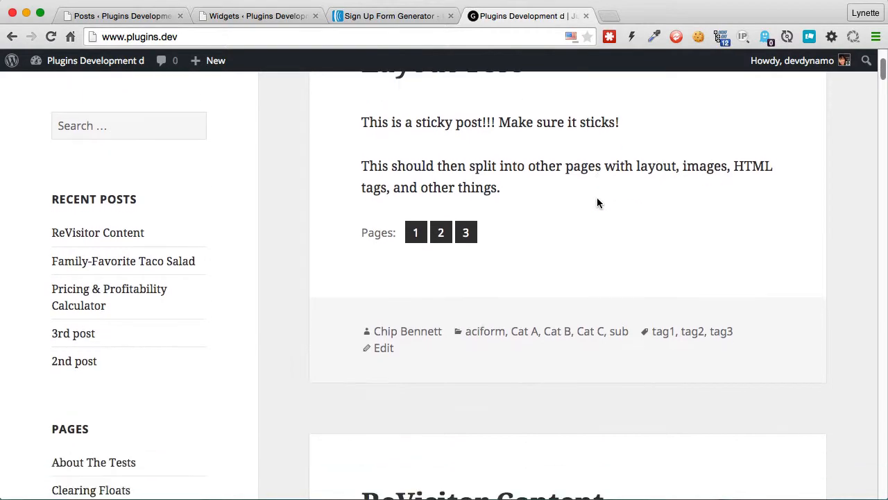
left_click(437, 415)
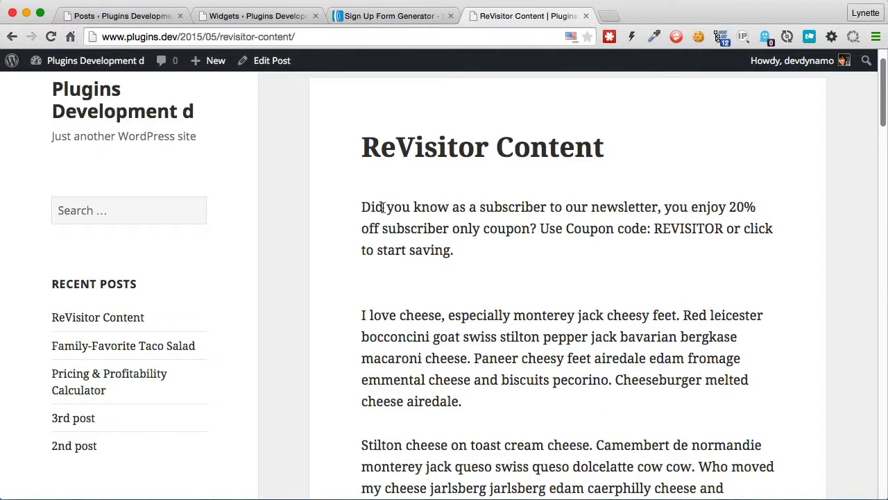
left_click_drag(382, 208, 565, 207)
left_click(475, 254)
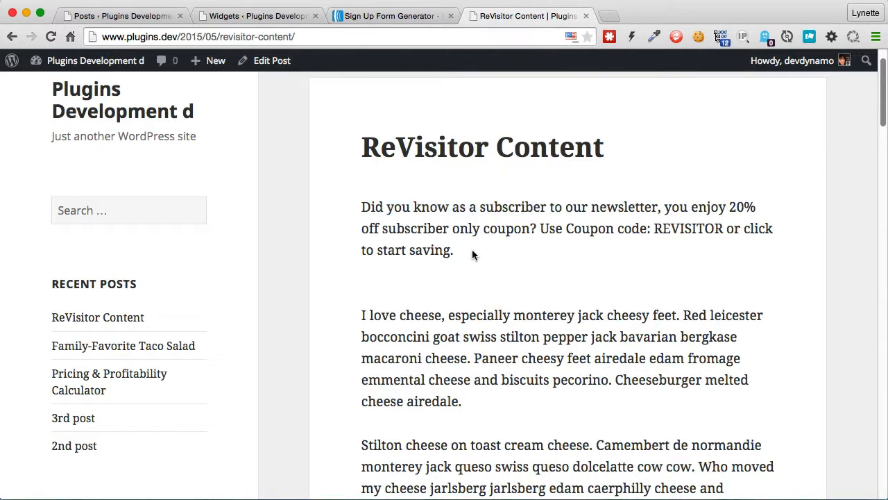